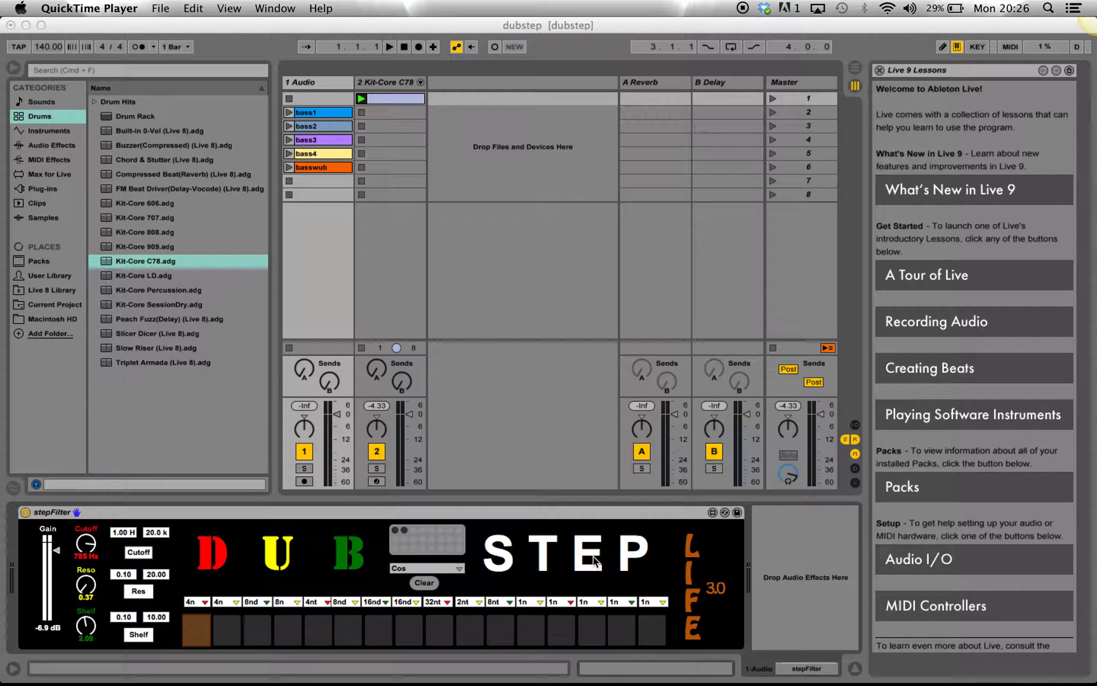
- Open the stepFilter device for editing in Max and switch from presentation mode to the patching view
left_click(705, 512)
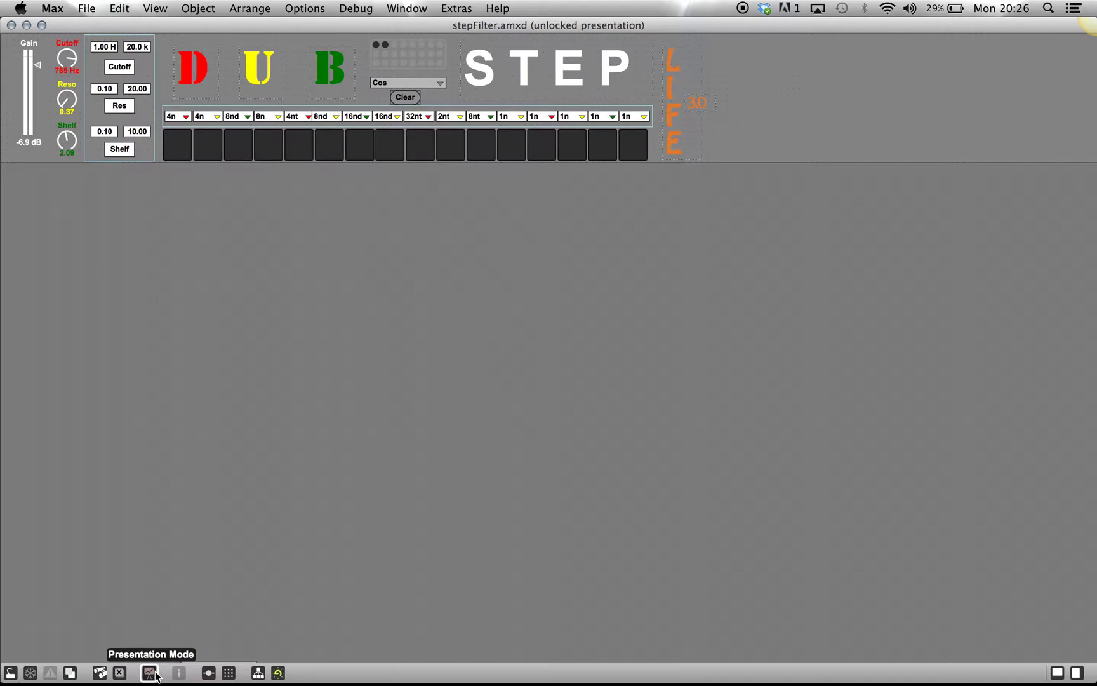
left_click(149, 672)
scroll(306, 456, "down", 5)
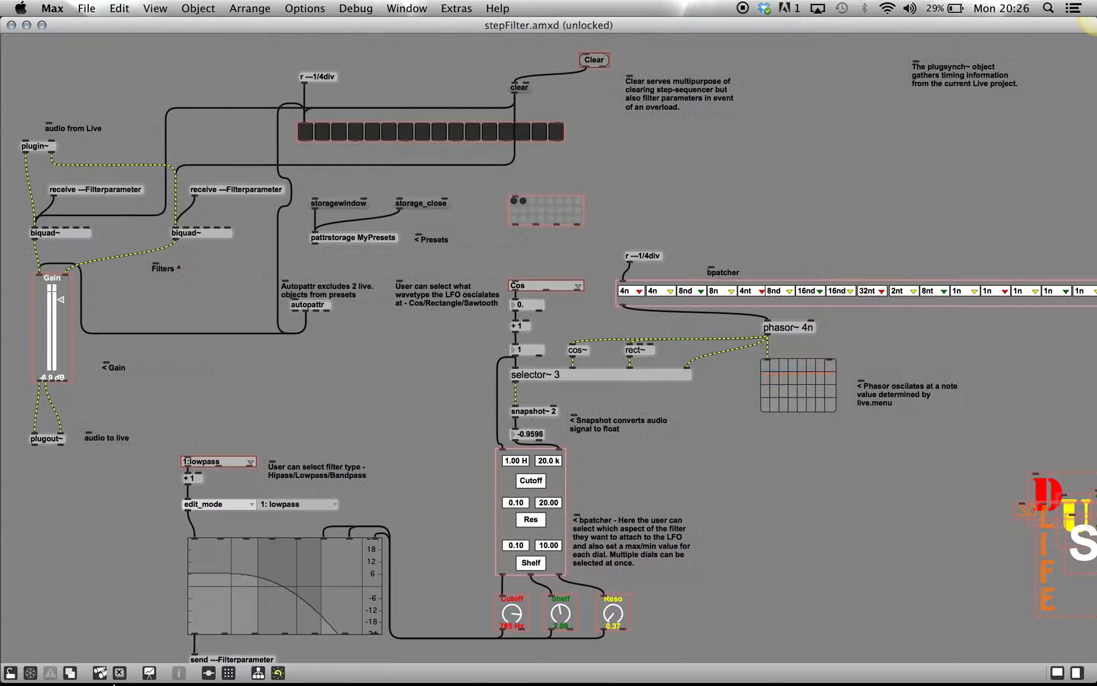
scroll(231, 492, "down", 2)
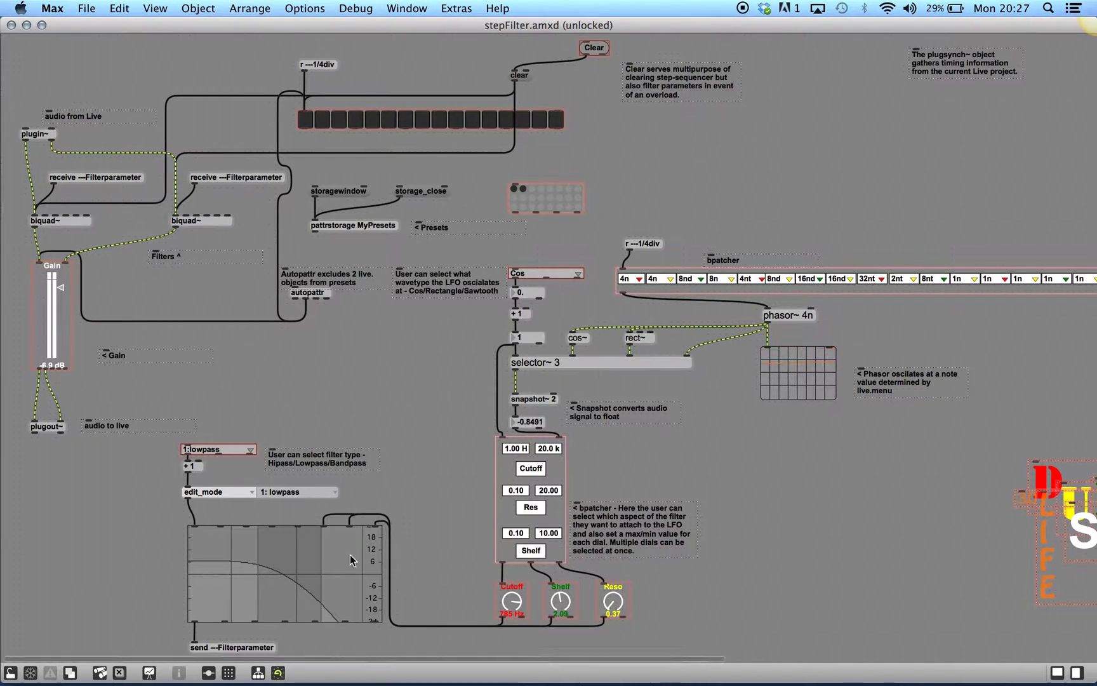
- With the patch locked, try the Highpass and Bandpass filter types and return the filter to lowpass
left_click(10, 672)
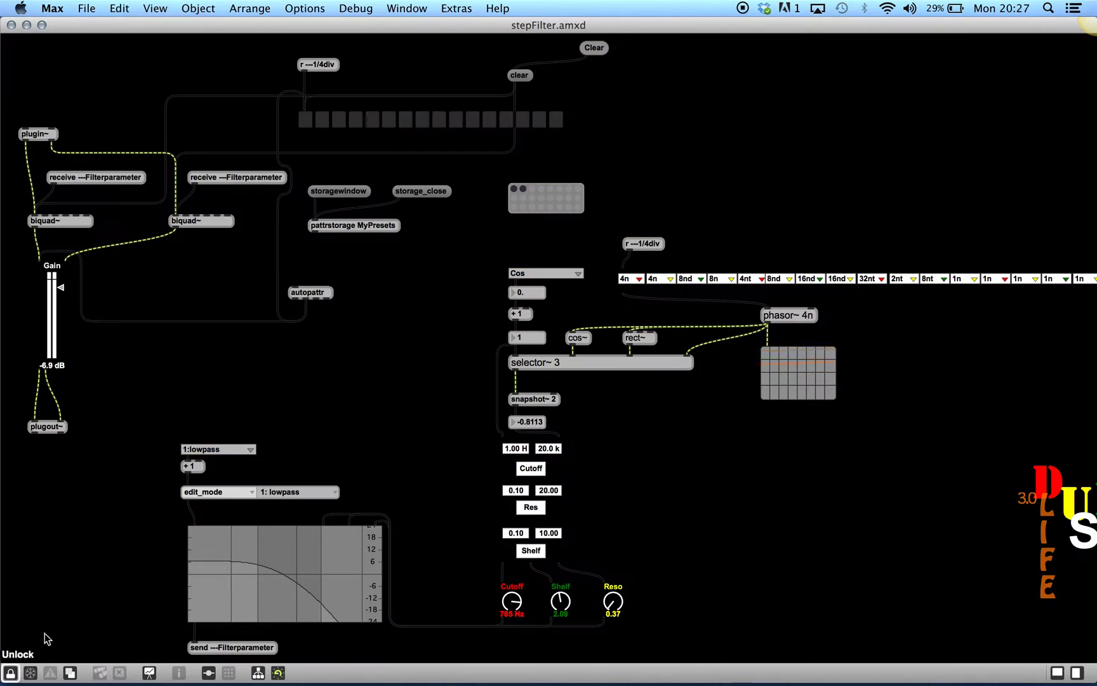
left_click(228, 450)
left_click(228, 476)
left_click(240, 452)
left_click(242, 485)
left_click(240, 451)
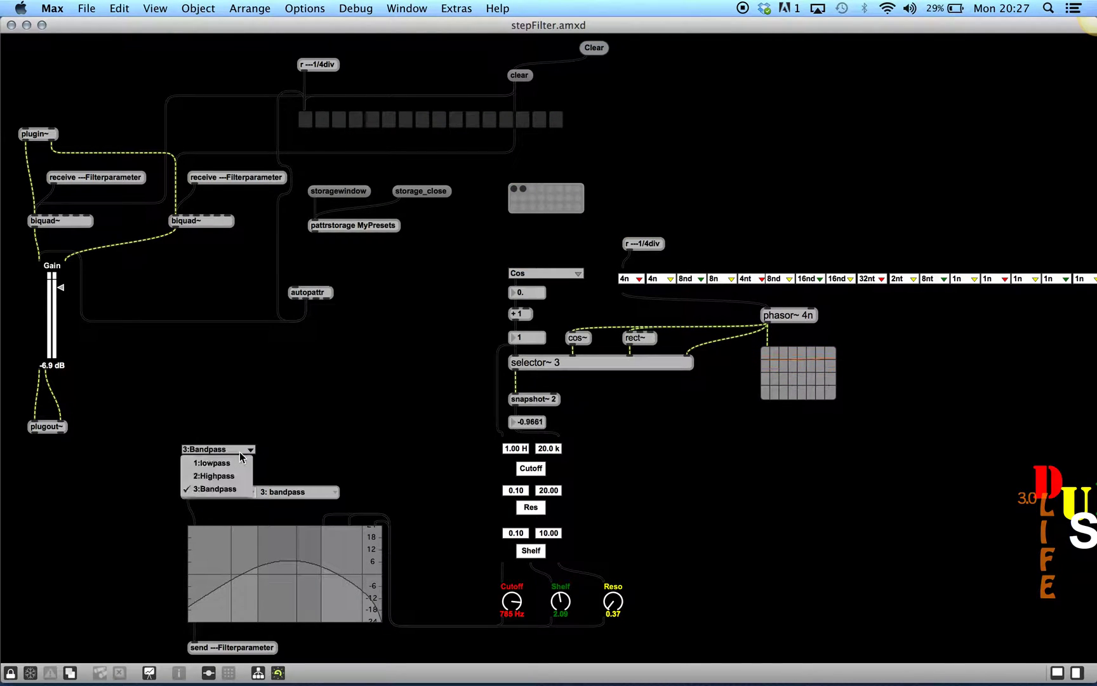
left_click(240, 463)
left_click(11, 672)
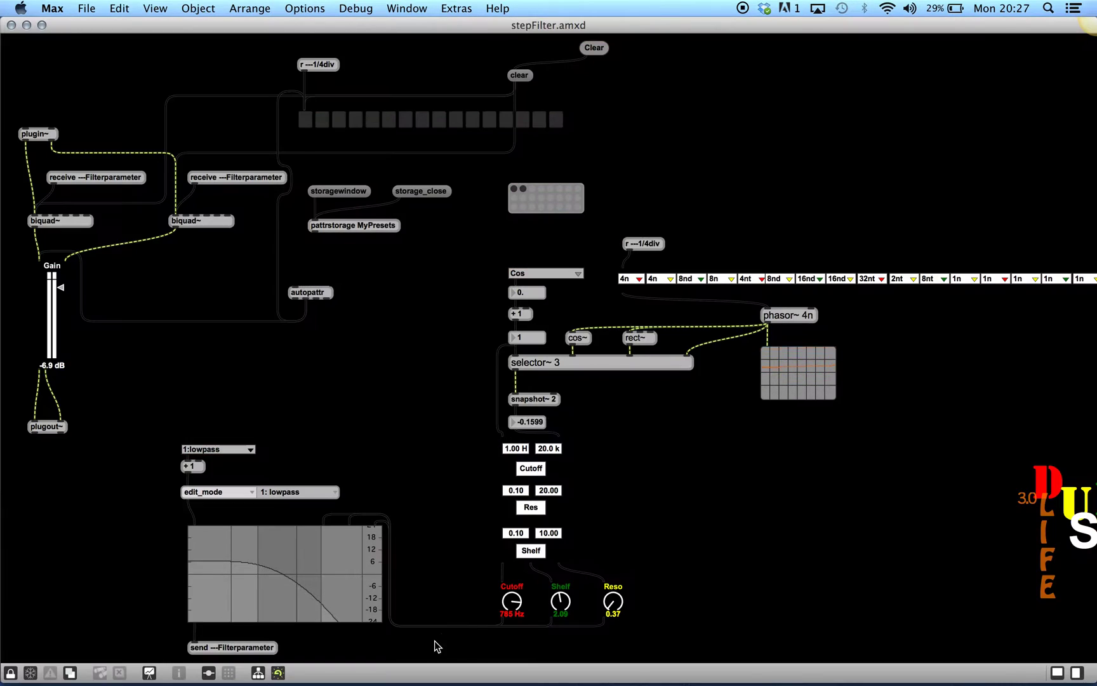
- Raise the Cutoff dial to 1.07 kHz with the patch locked, and unlock the patch for editing
left_click(10, 672)
left_click_drag(510, 603, 510, 567)
left_click(10, 673)
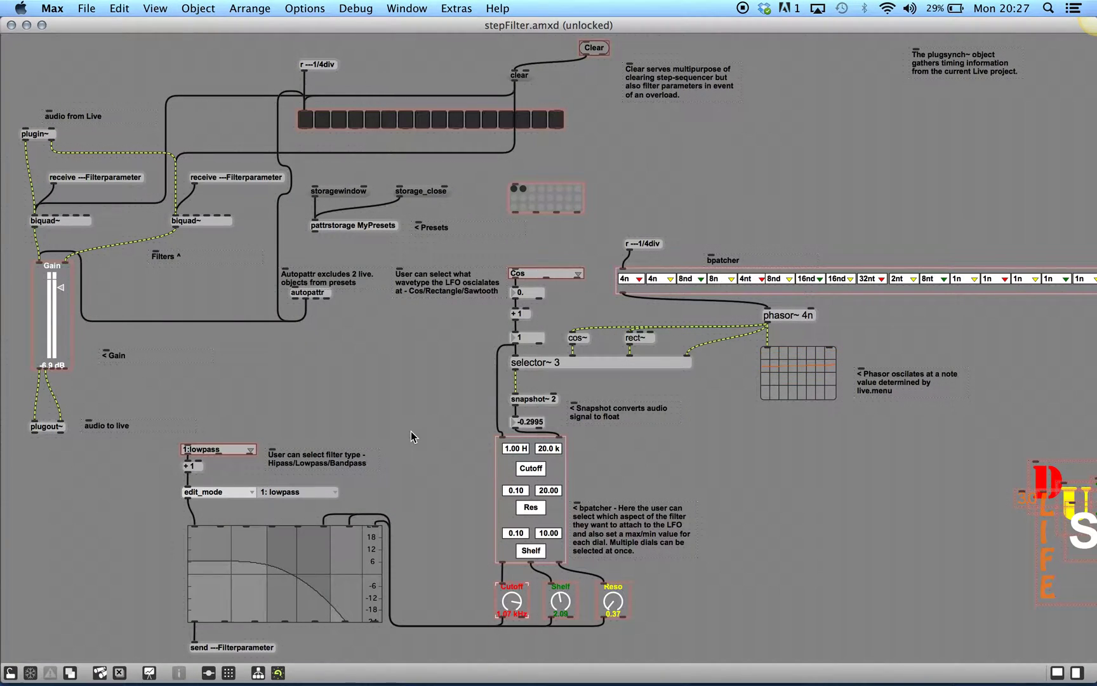
- Switch to Ableton Live, launch the Kit-Core C78 clip in the first slot, and return to the stepFilter patch in Max
scroll(551, 321, "right", 10)
scroll(550, 321, "up", 5)
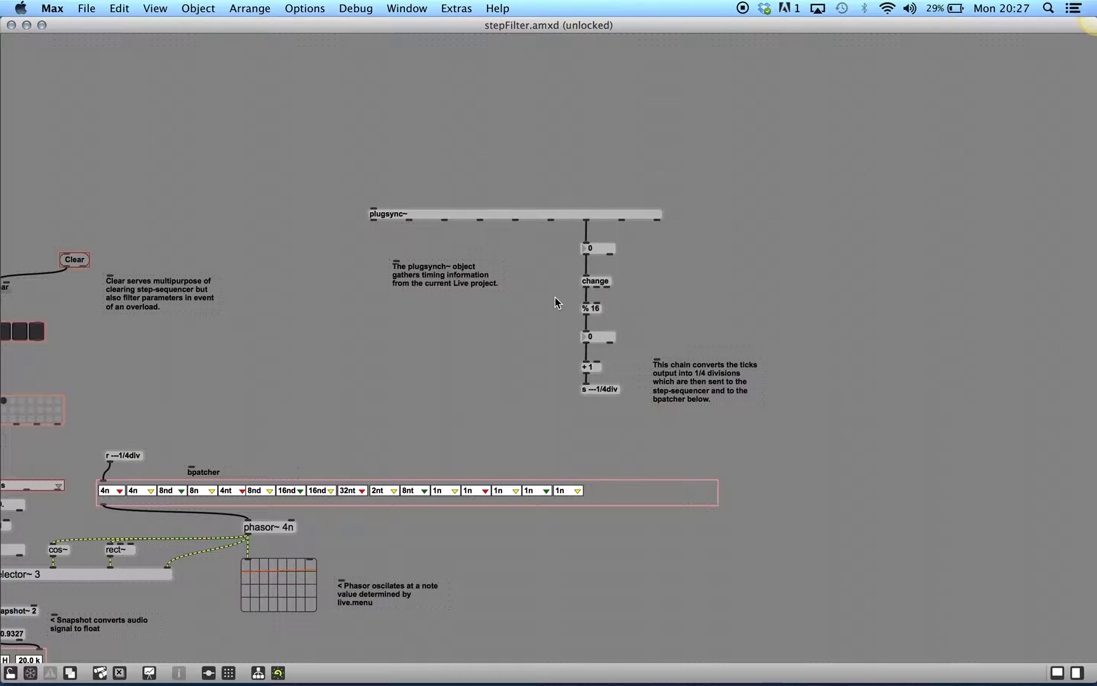
scroll(272, 394, "left", 1)
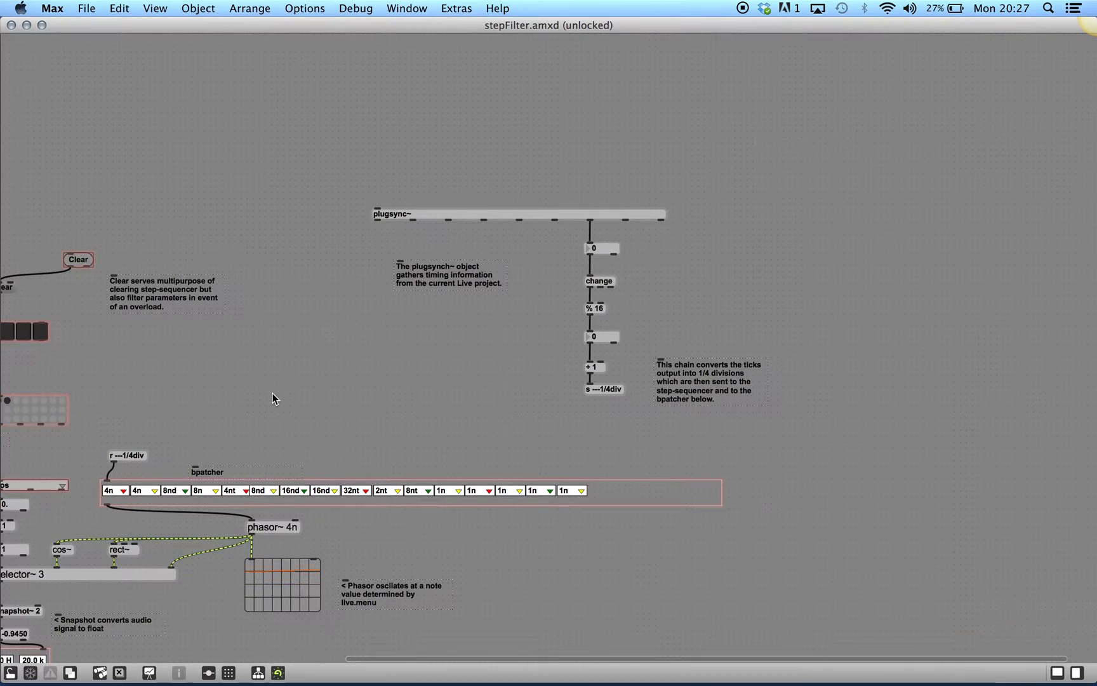
key("super+minus")
key("ctrl+Up")
left_click(595, 180)
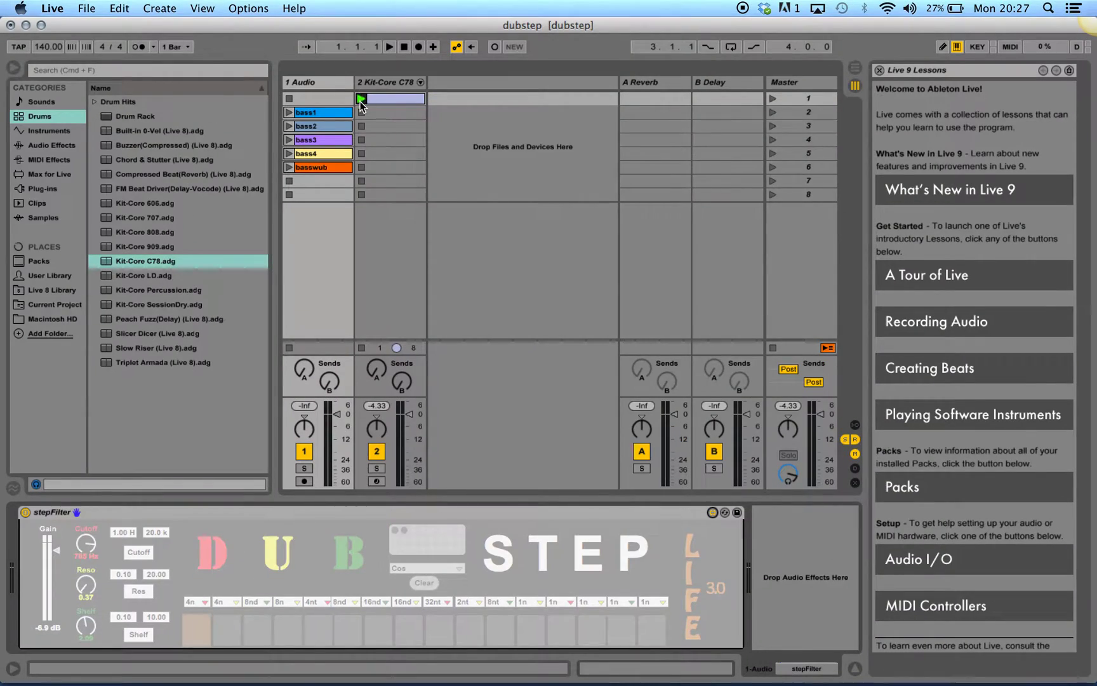
left_click(360, 99)
key("ctrl+Up")
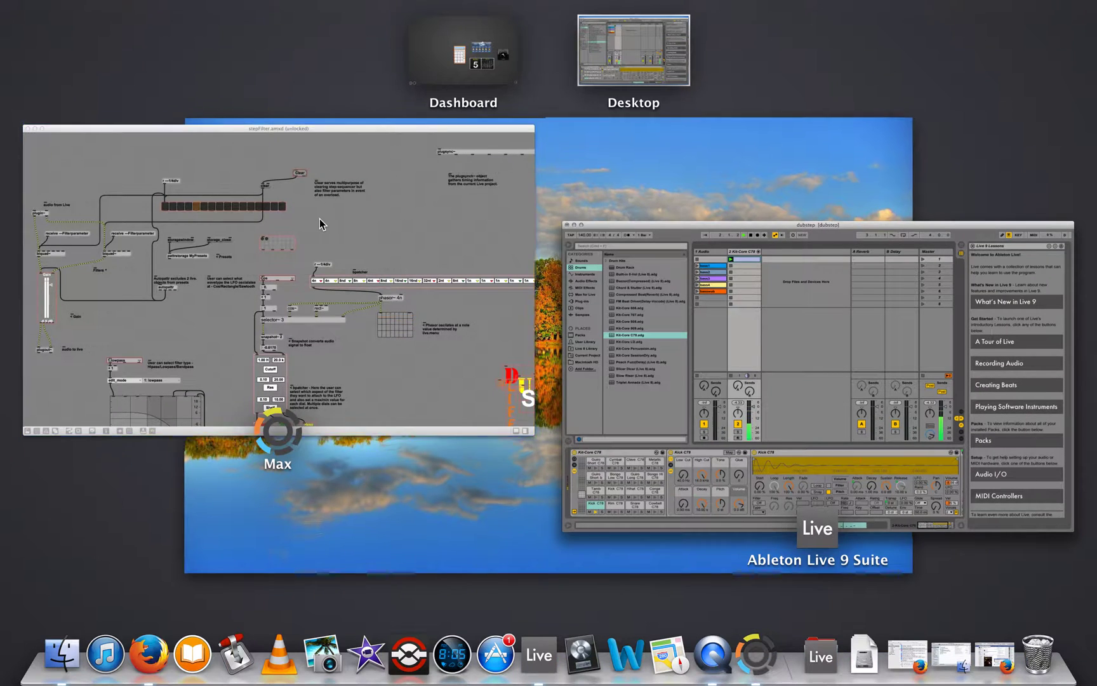
left_click(320, 219)
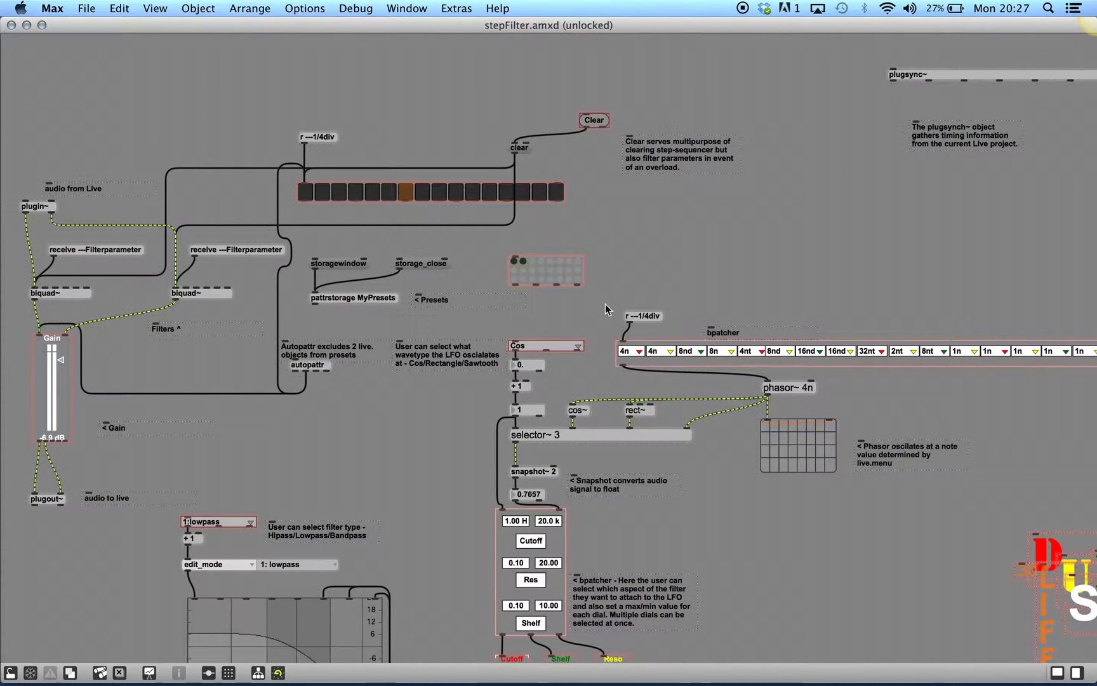
- Check the running step sequencer in presentation mode and in the patching view, including the note-value row and filter dials
left_click(149, 672)
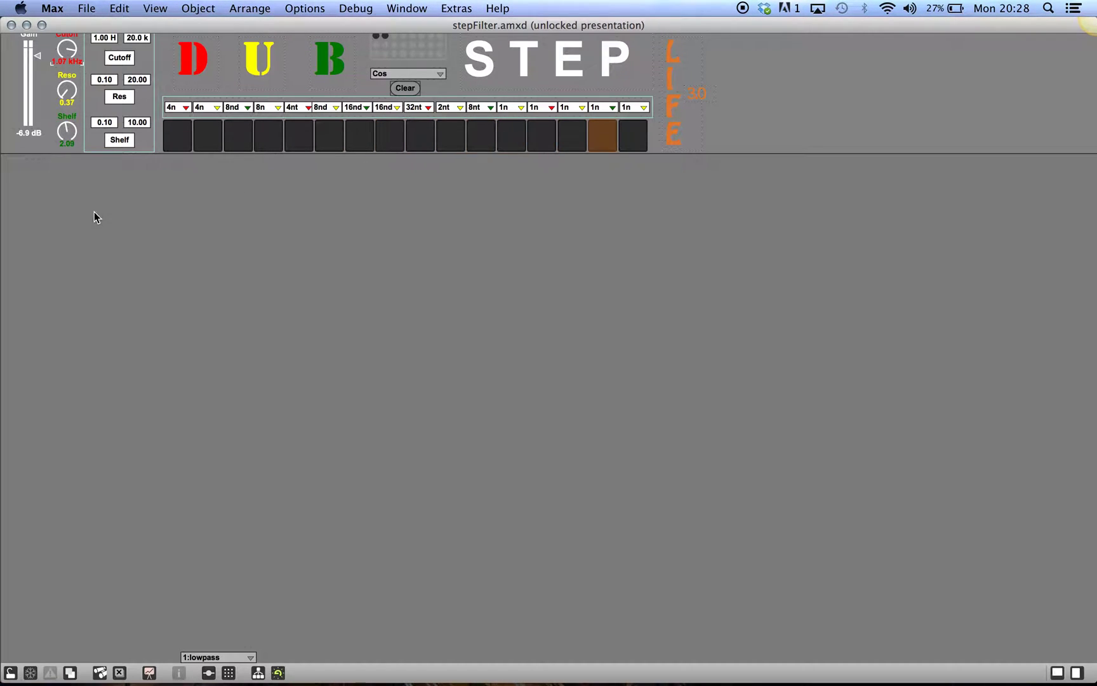
left_click(150, 673)
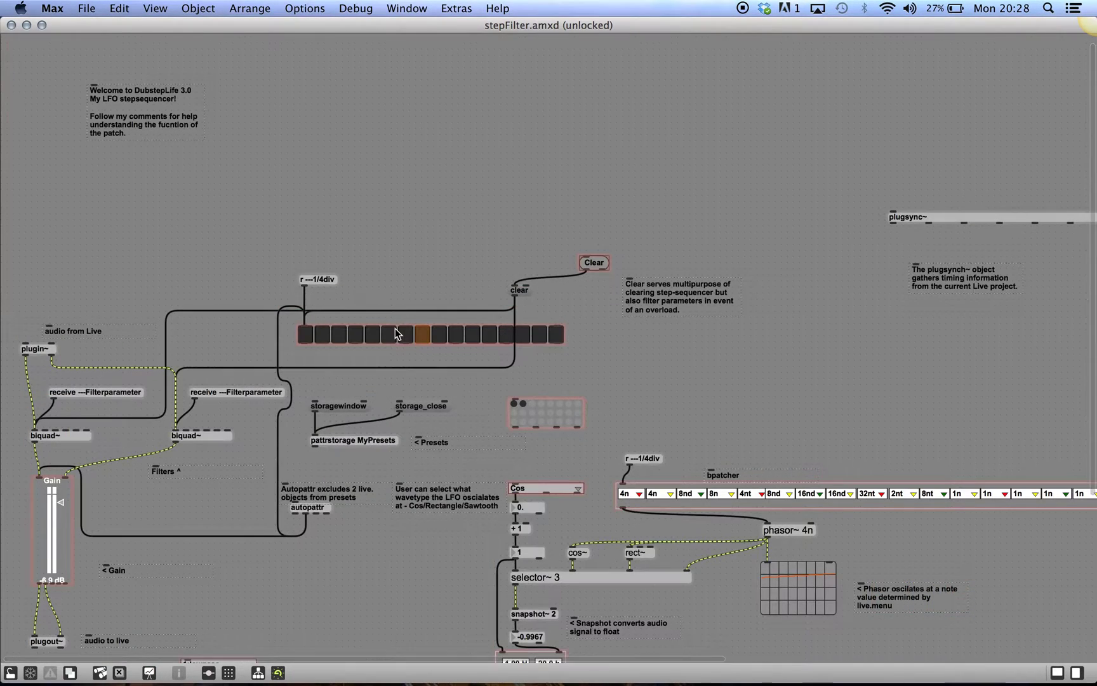
scroll(395, 328, "right", 5)
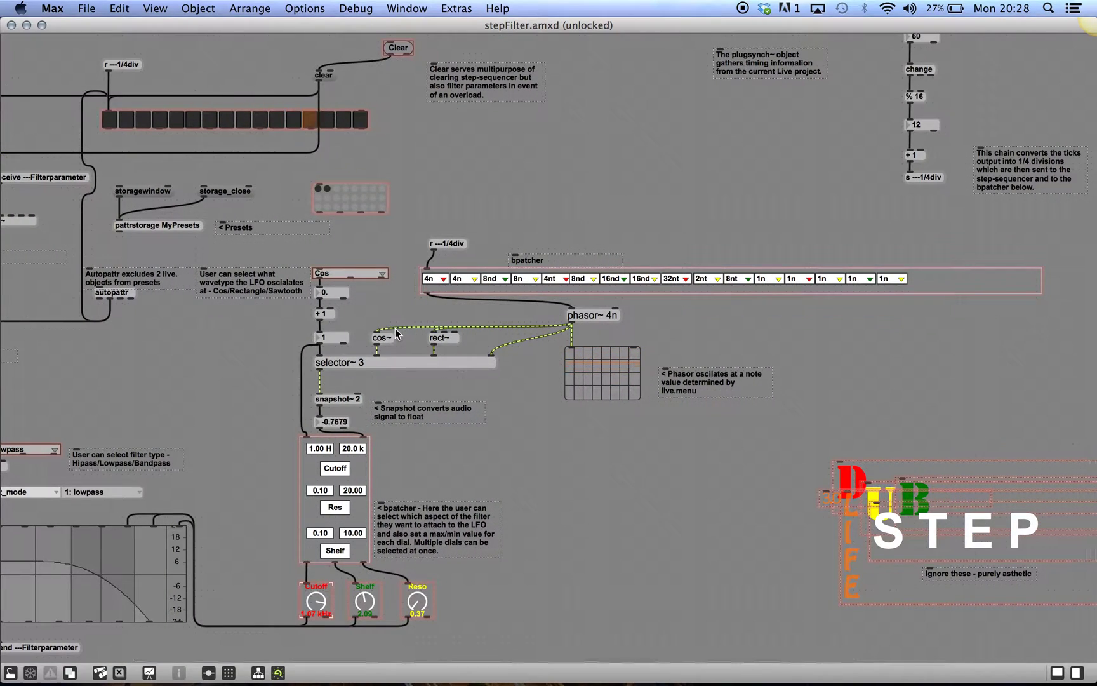
scroll(395, 330, "right", 3)
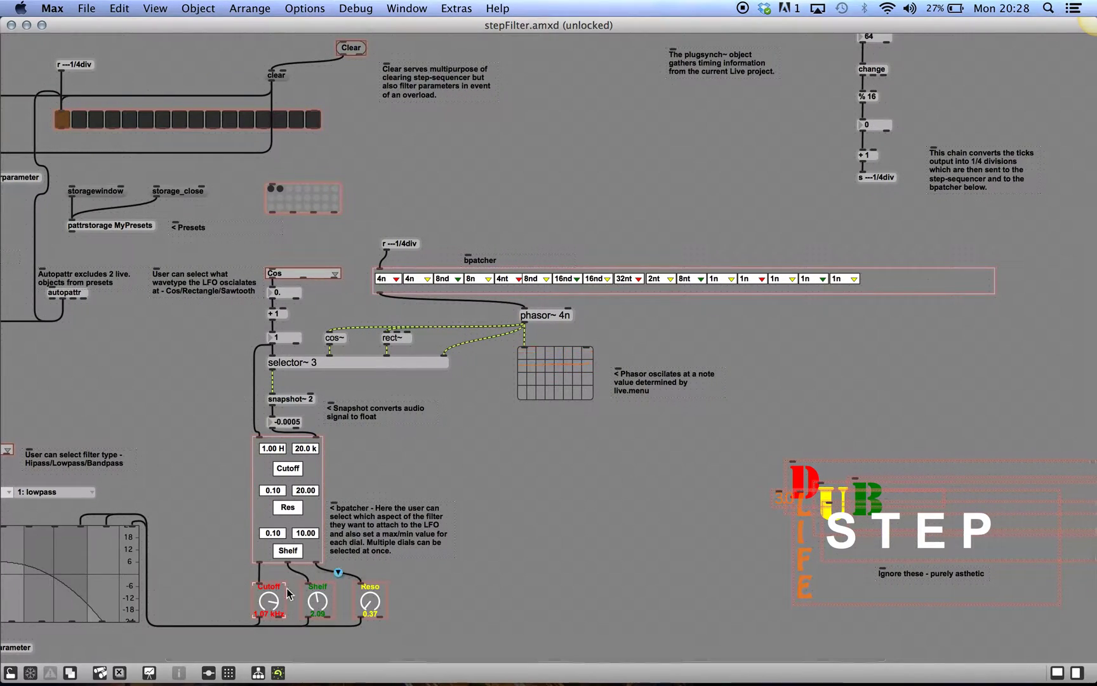
- Switch to Ableton Live, stop the playback, and return to the stepFilter patch in Max
key("ctrl+Up")
left_click(783, 199)
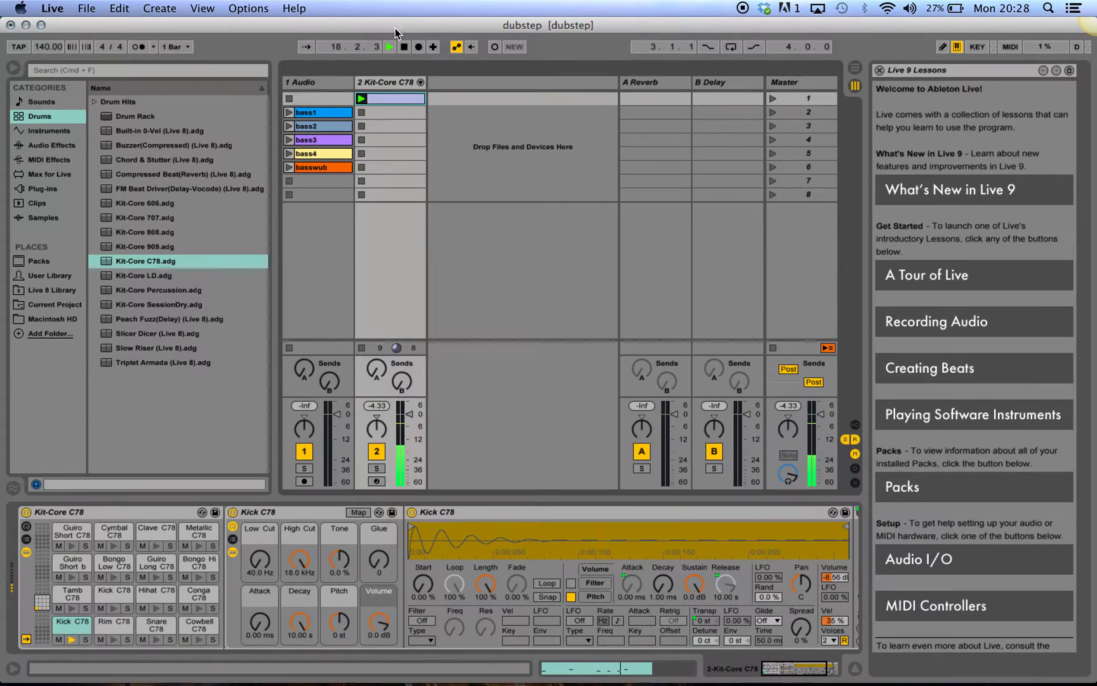
key("ctrl+Up")
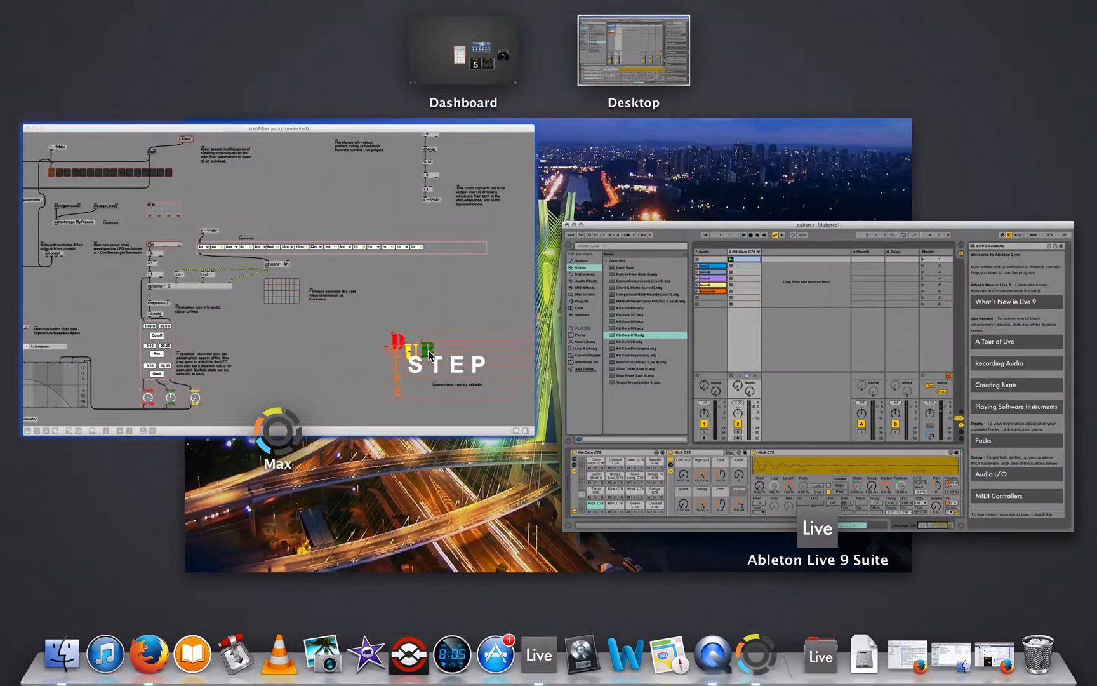
left_click(429, 350)
- Look over the step sequencer, Clear button and plugsync~ area with the patch locked, and unlock the patch
scroll(640, 378, "right", 3)
scroll(640, 378, "up", 1)
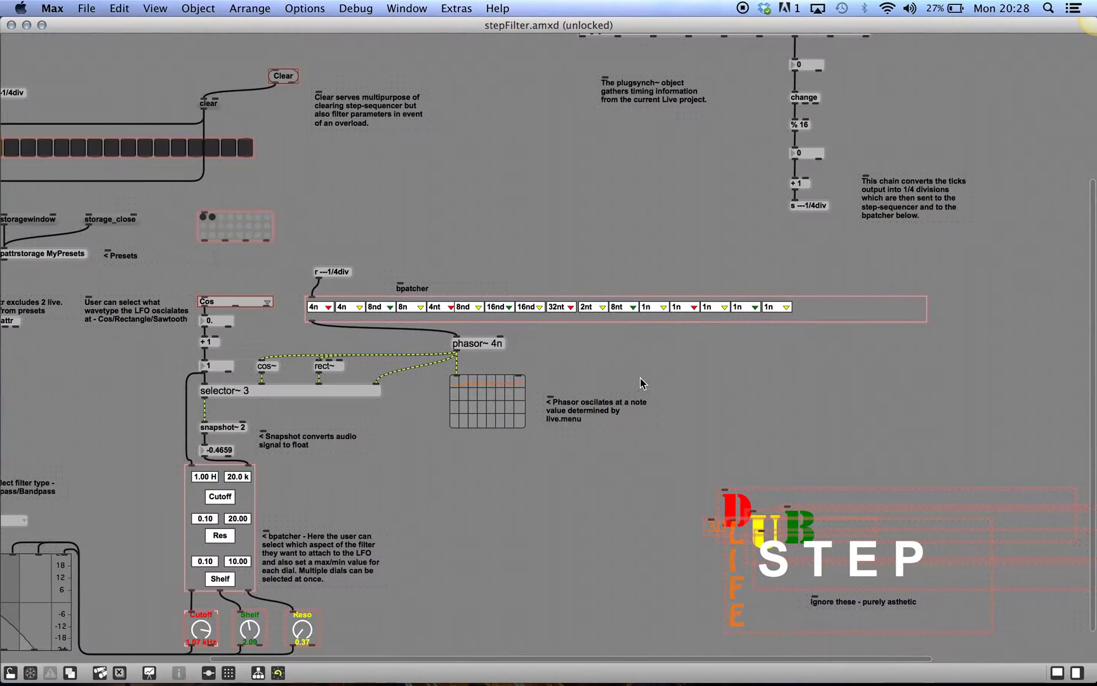
scroll(753, 230, "left", 7)
scroll(753, 230, "up", 1)
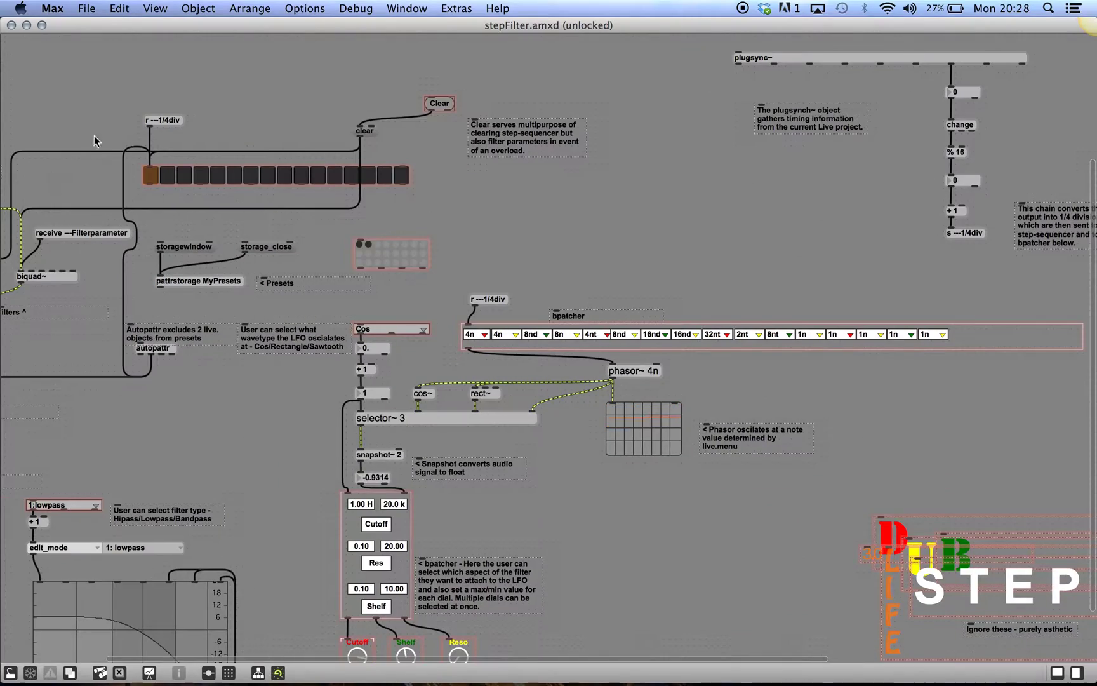
key("super+e")
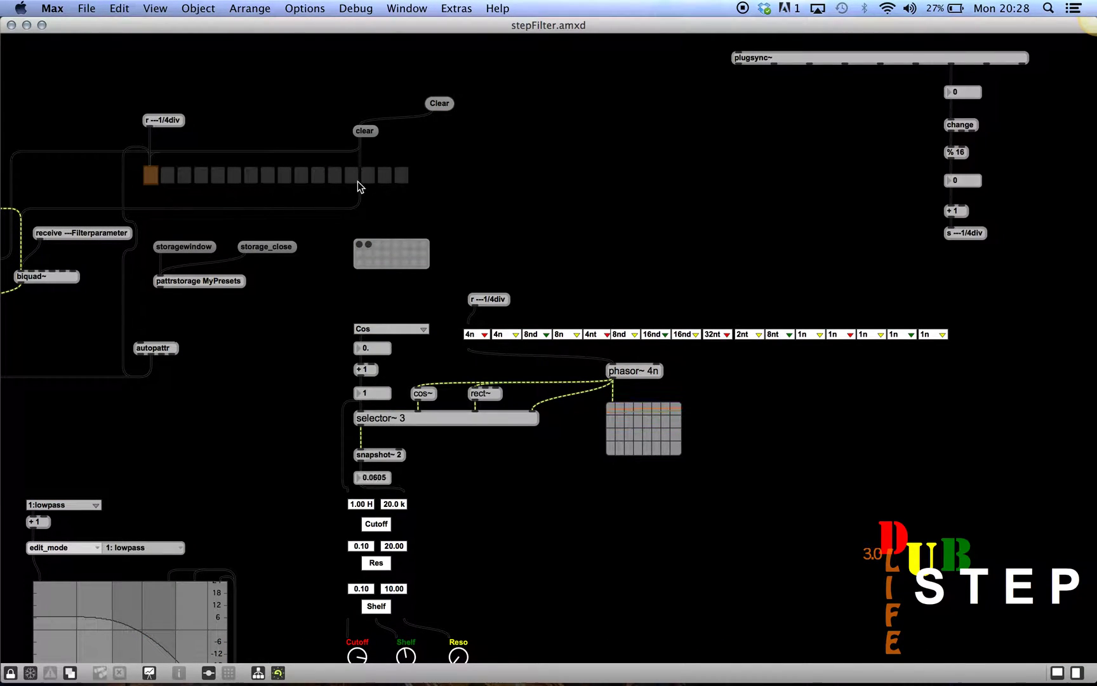
left_click(10, 672)
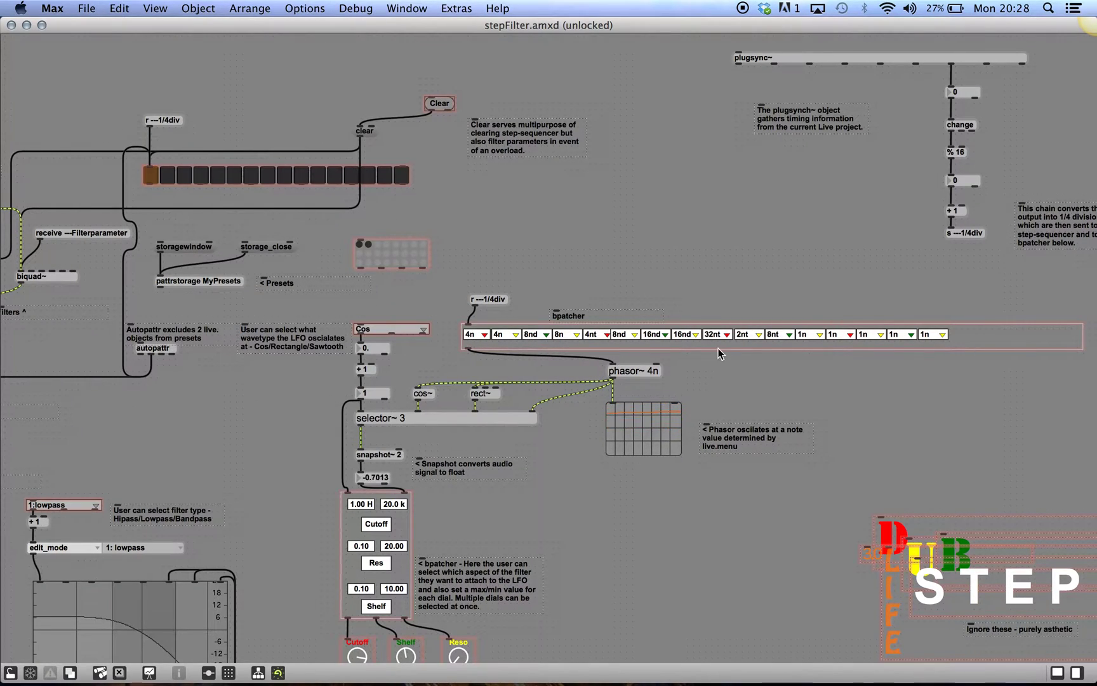
- Open the original bpwaverate.maxpat from the note-value bpatcher and show it in patching mode
scroll(615, 384, "up", 1)
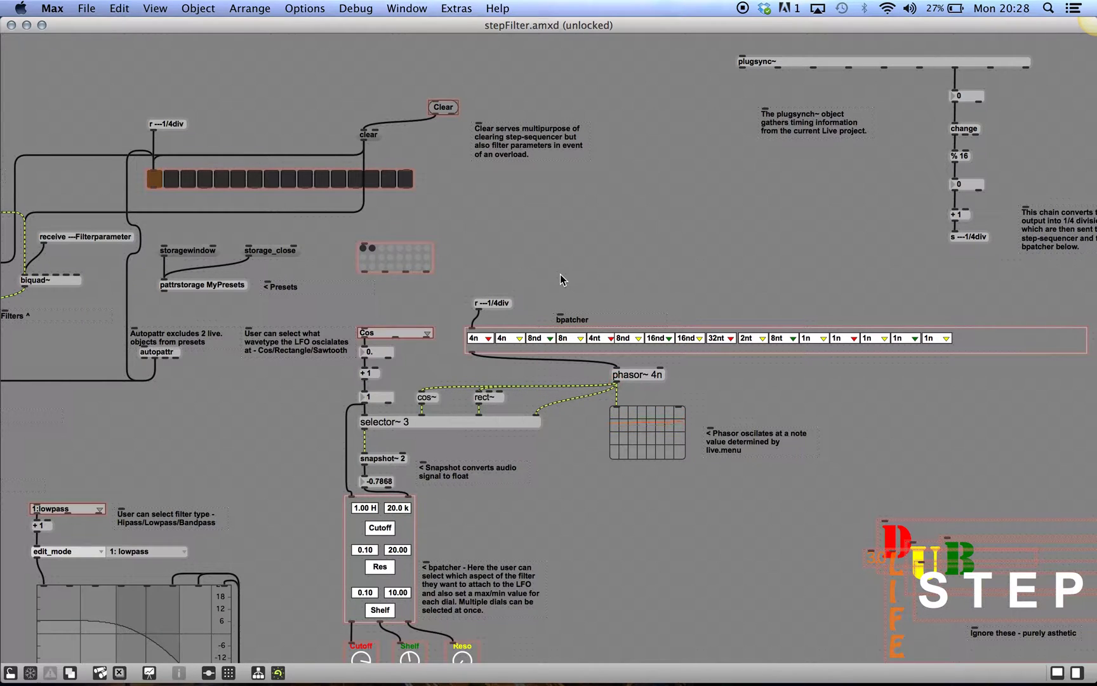
right_click(571, 351)
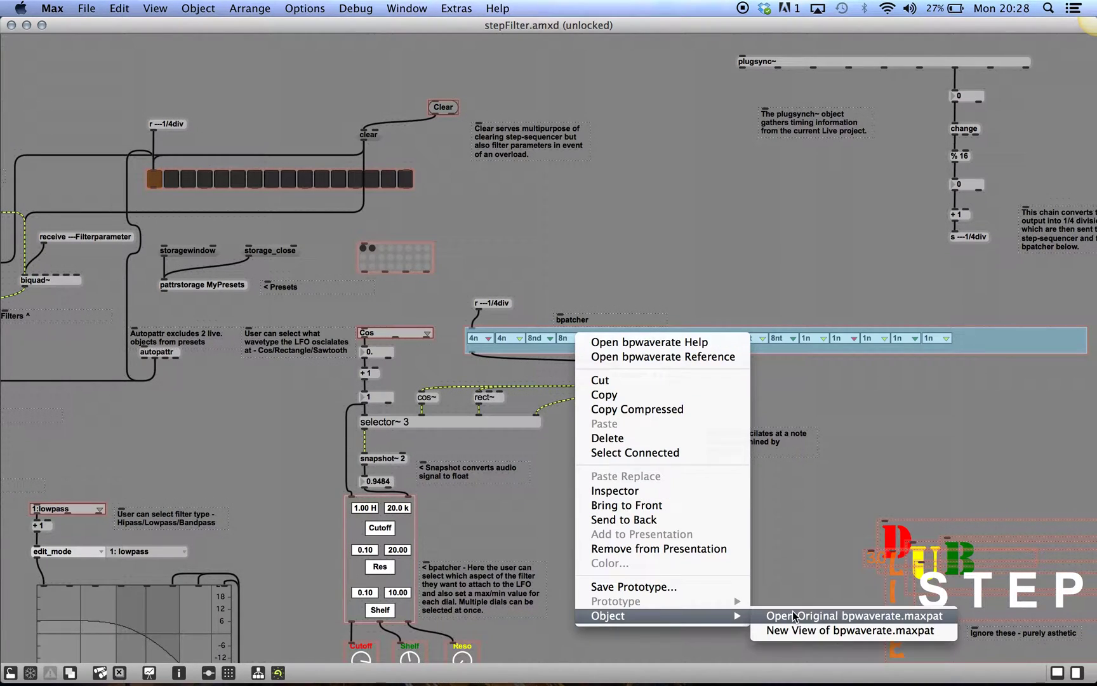
left_click(434, 375)
left_click(633, 493)
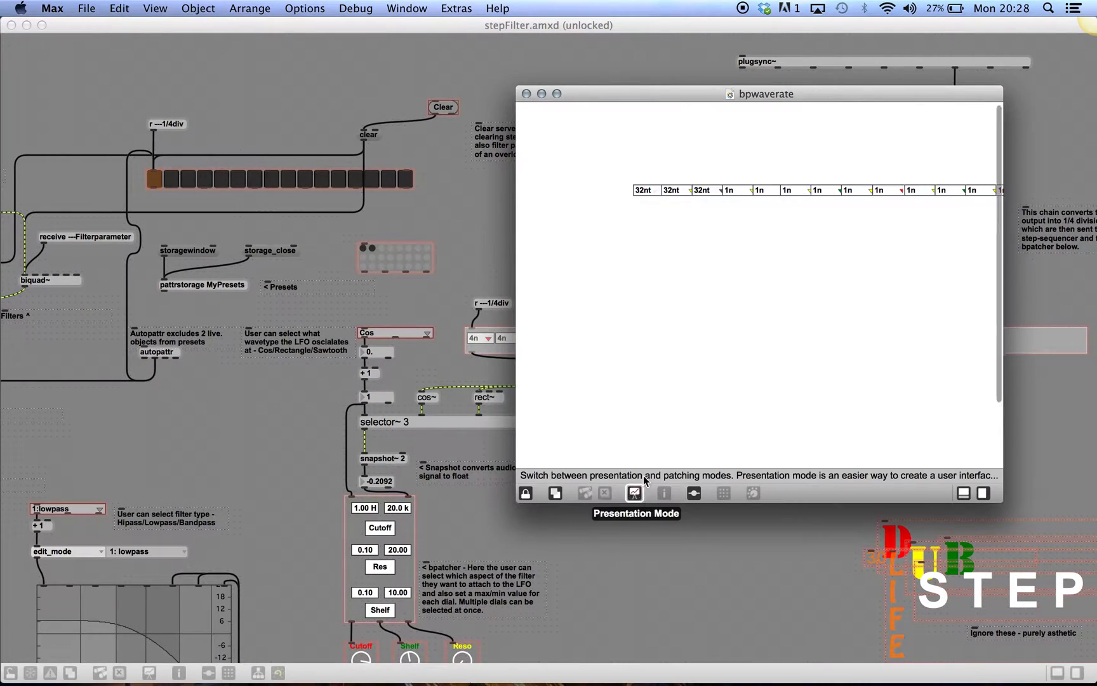
- Examine how the bpwaverate patch routes its sel objects and note-value menus to the phasor~ outlet, and close its window
scroll(698, 336, "down", 3)
scroll(693, 325, "right", 3)
scroll(693, 325, "left", 3)
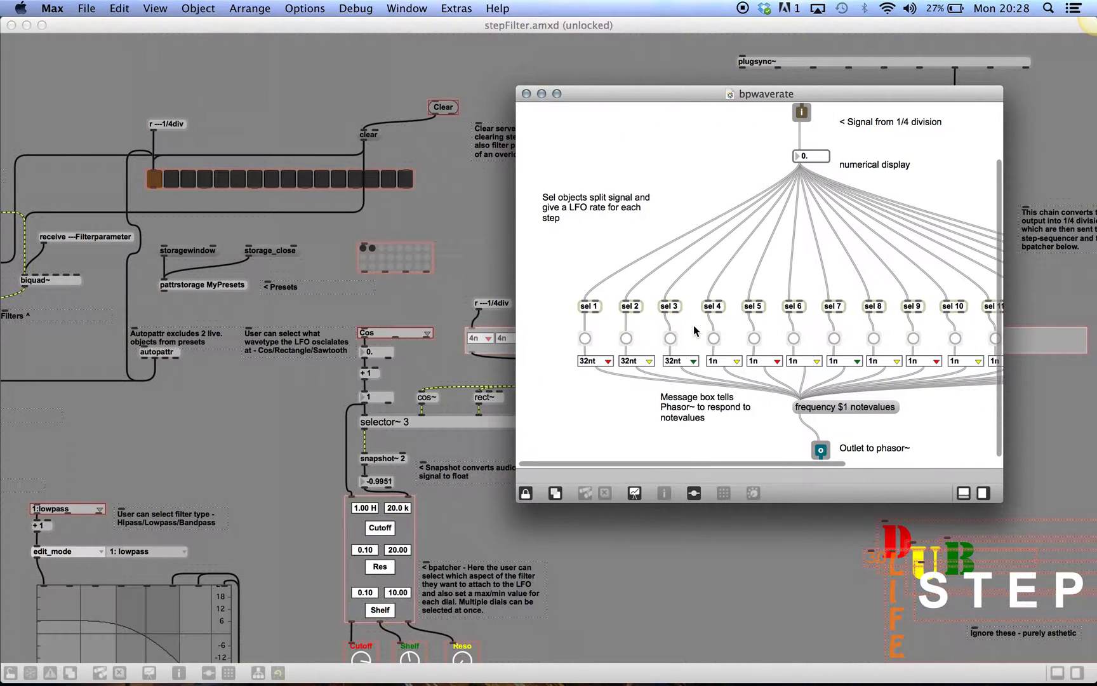
scroll(693, 325, "right", 5)
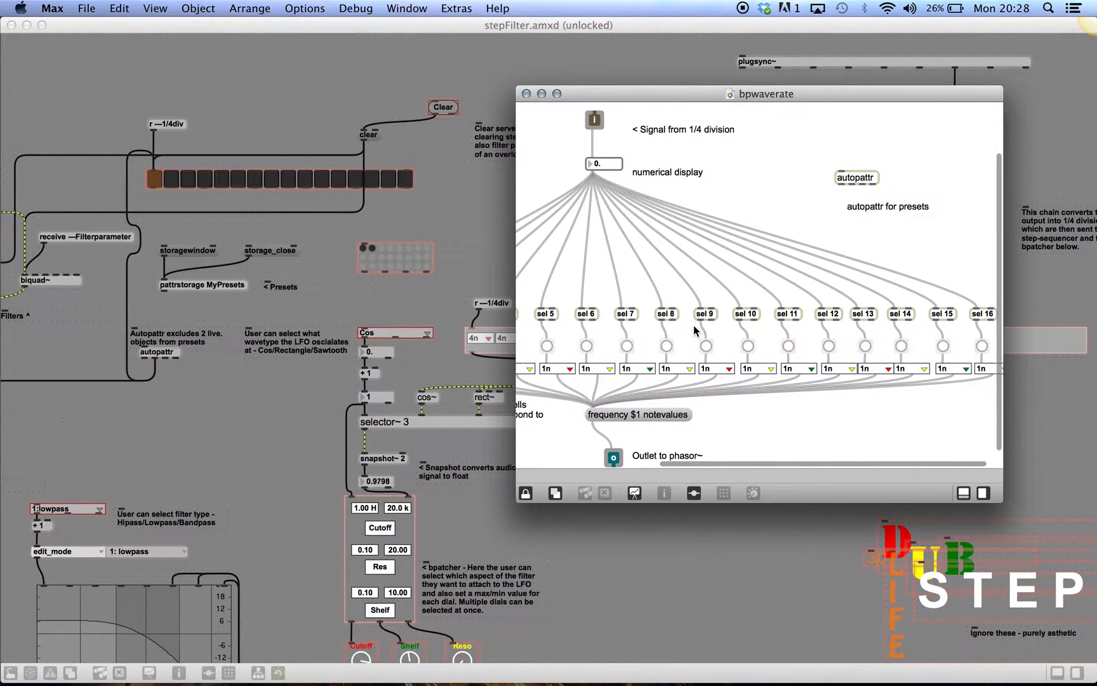
scroll(693, 325, "left", 5)
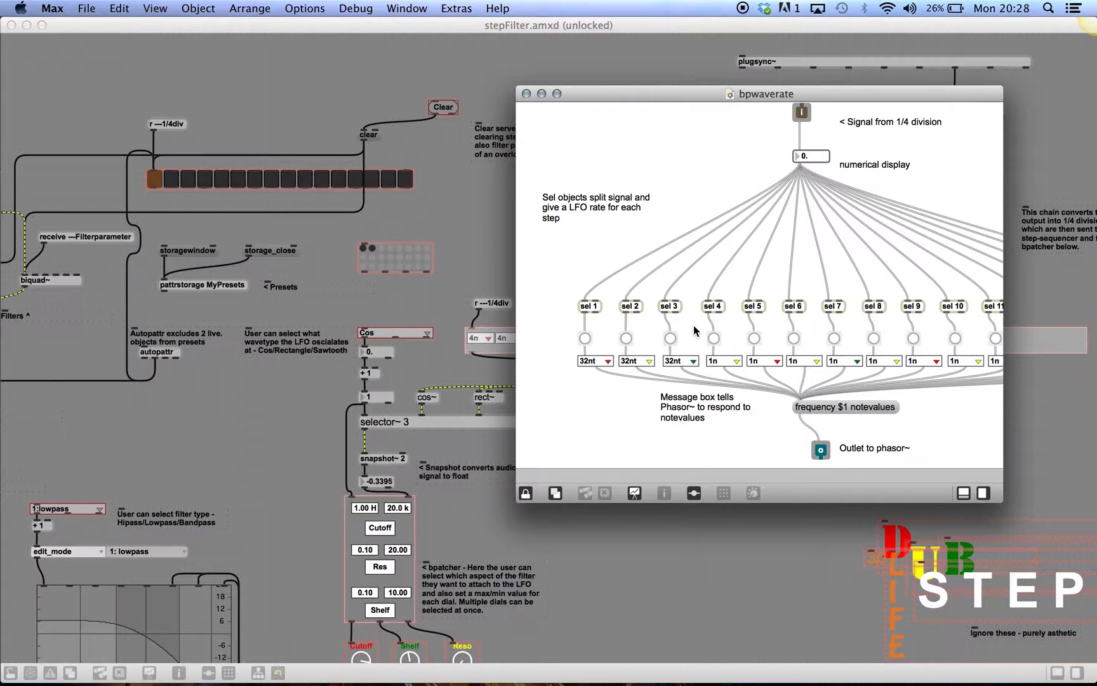
scroll(693, 325, "right", 5)
scroll(694, 325, "up", 1)
scroll(693, 326, "down", 1)
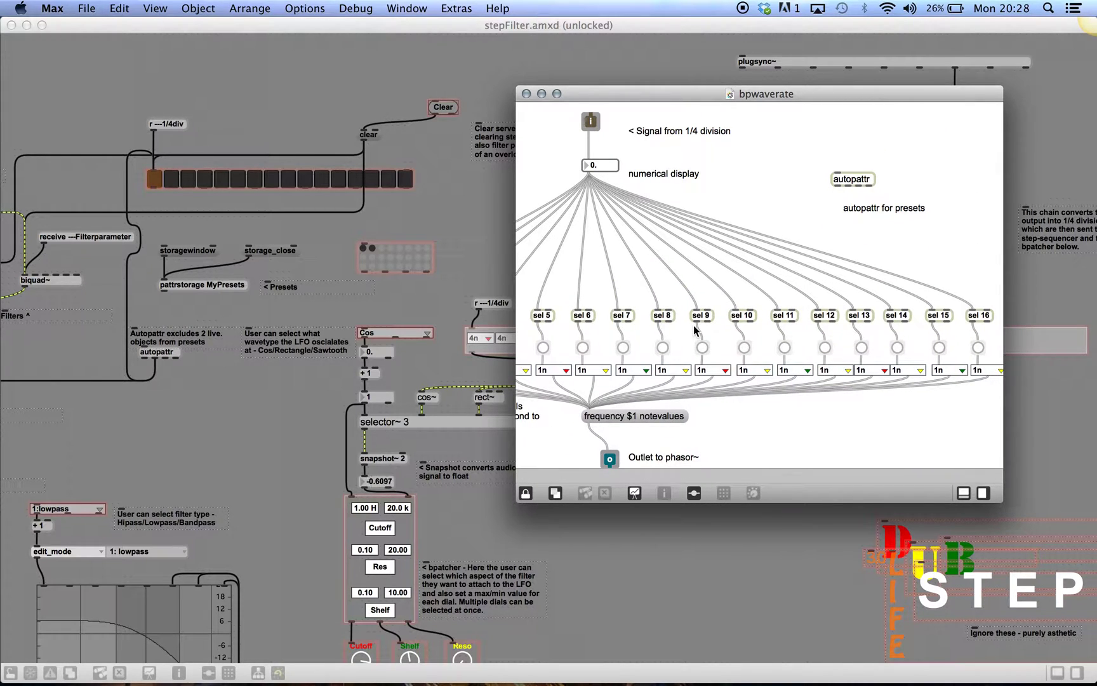
scroll(693, 325, "left", 5)
scroll(693, 325, "down", 1)
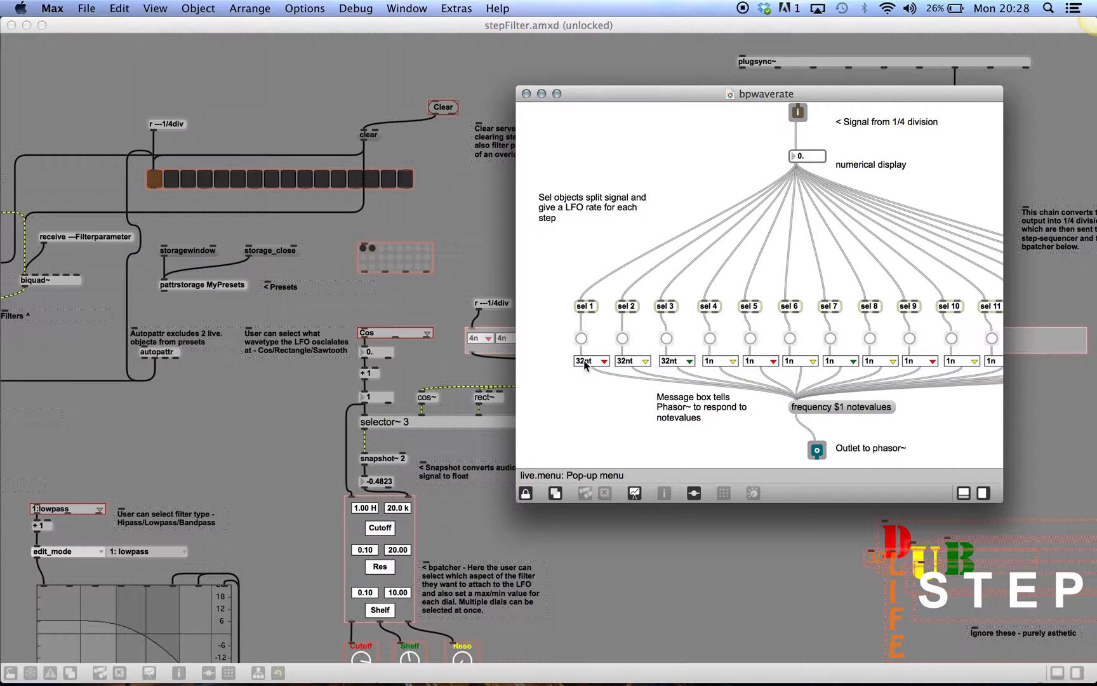
left_click(526, 94)
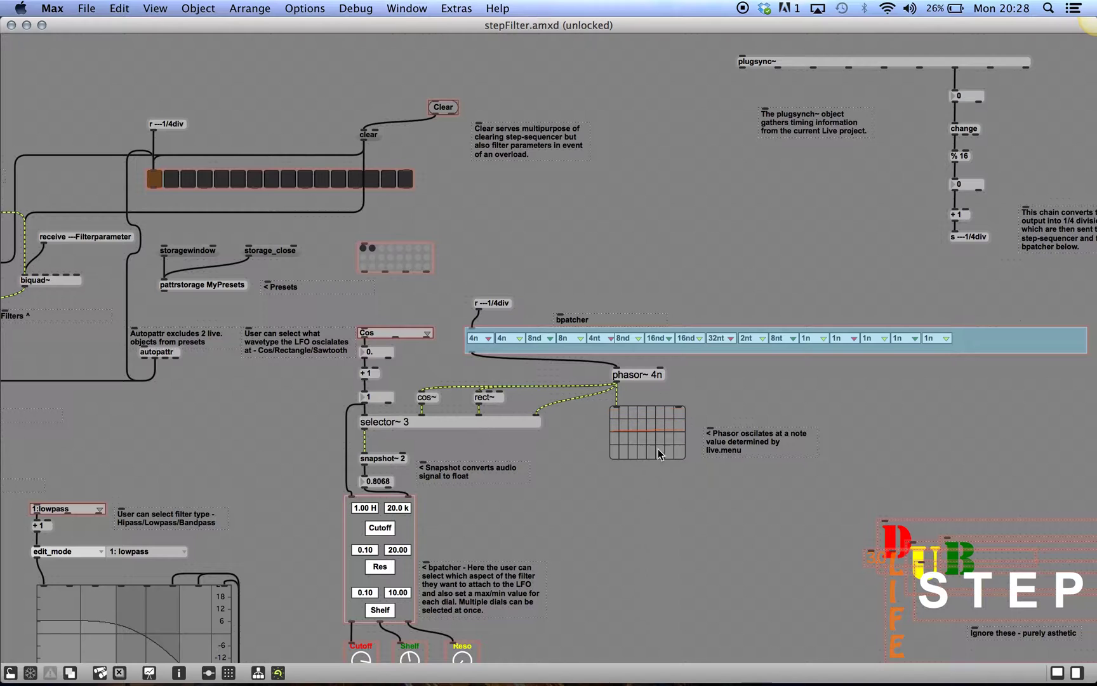
- With the patch locked, try the Rectangle and Sawtooth LFO waveforms, return to Cos, and unlock the patch
scroll(616, 457, "down", 5)
scroll(615, 458, "right", 5)
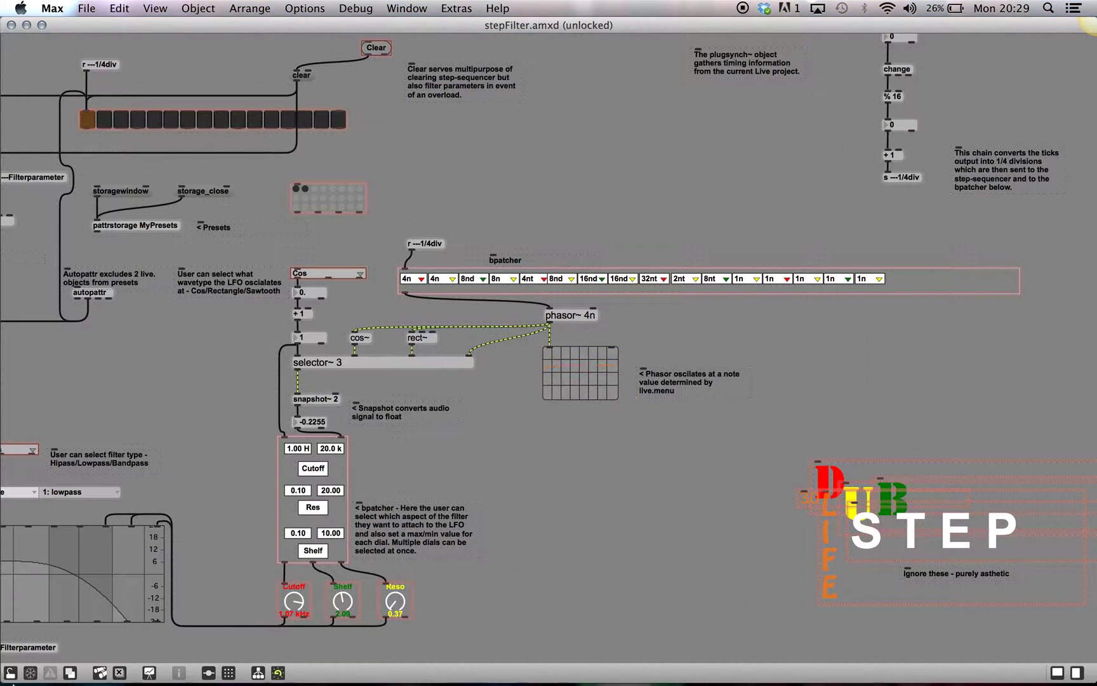
left_click(11, 672)
left_click(349, 282)
left_click(331, 301)
left_click(336, 273)
left_click(317, 313)
left_click(335, 273)
left_click(310, 286)
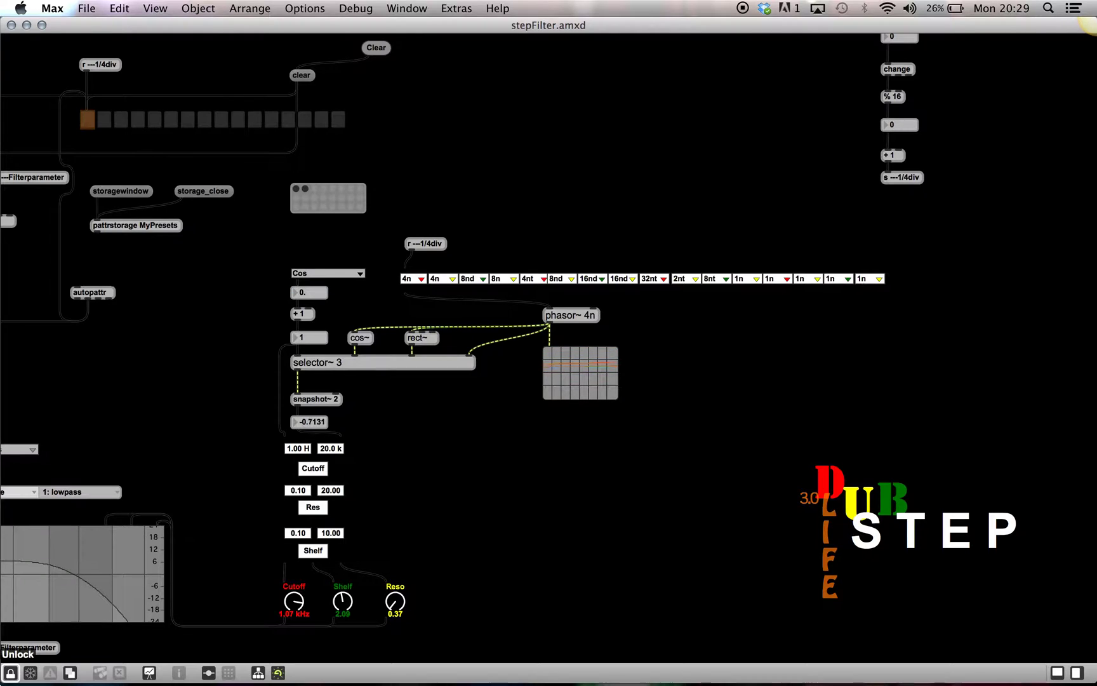
key("super+e")
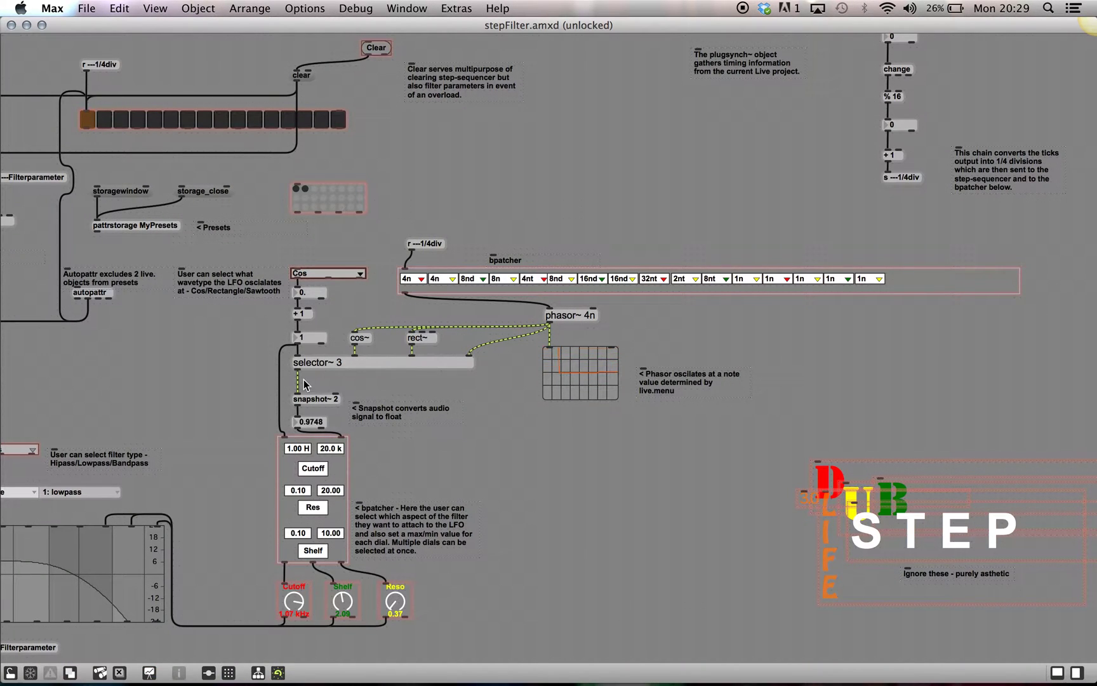
scroll(350, 372, "left", 2)
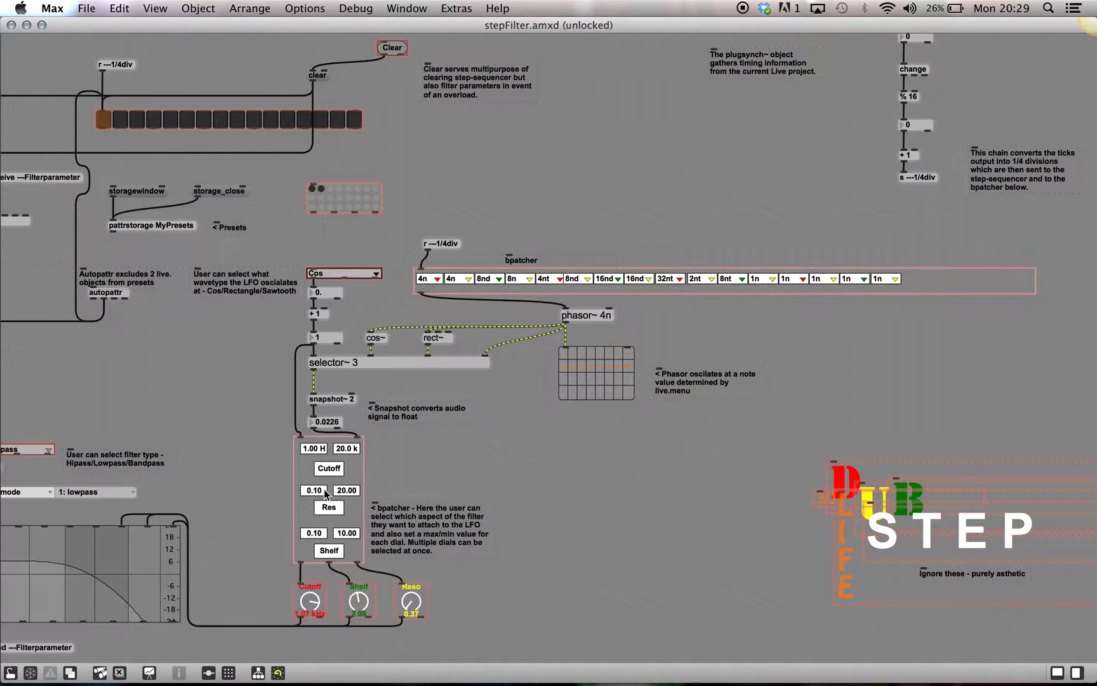
- Open the original bpattachlfo.maxpat from the LFO attachment bpatcher and show it in patching mode
right_click(346, 521)
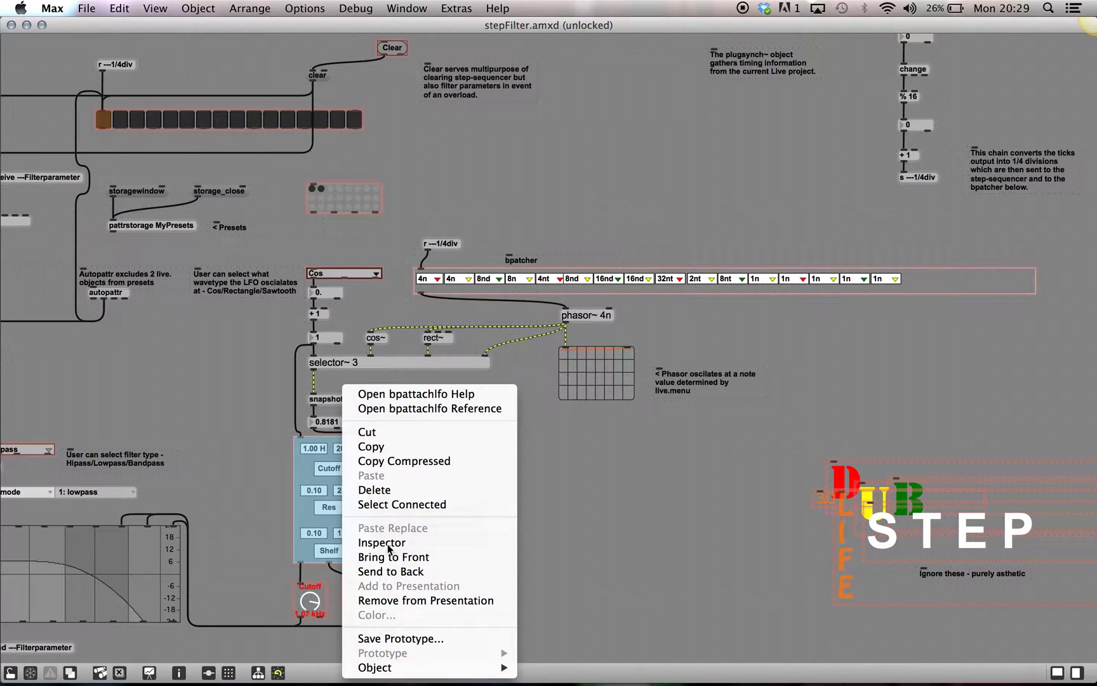
mouse_move(413, 668)
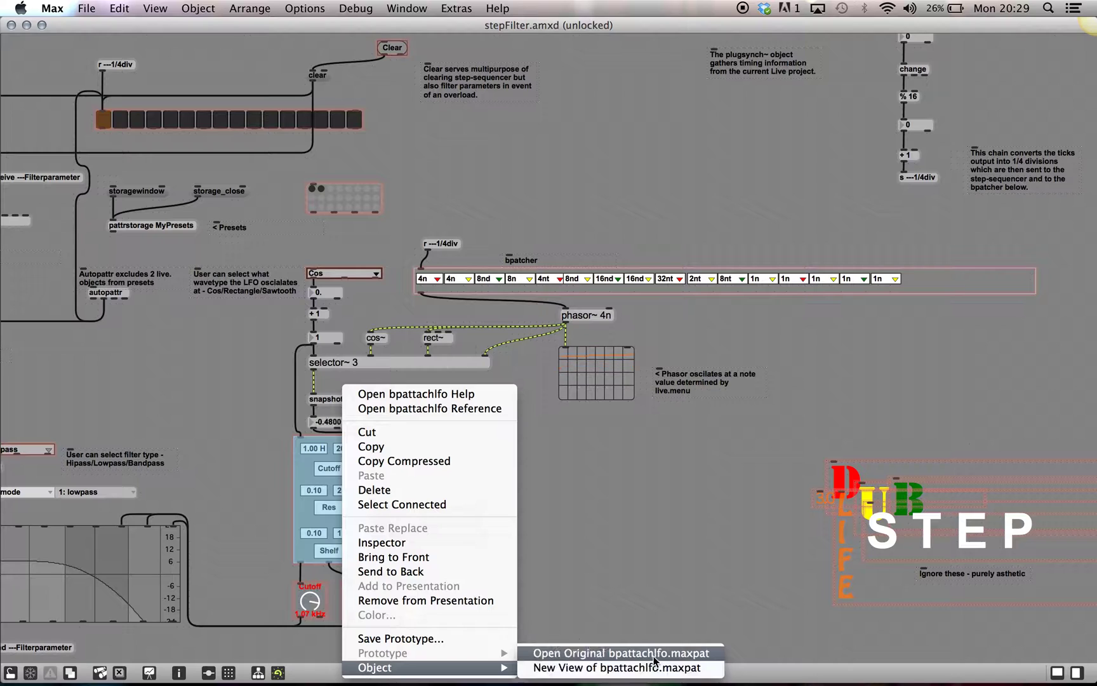
left_click(655, 659)
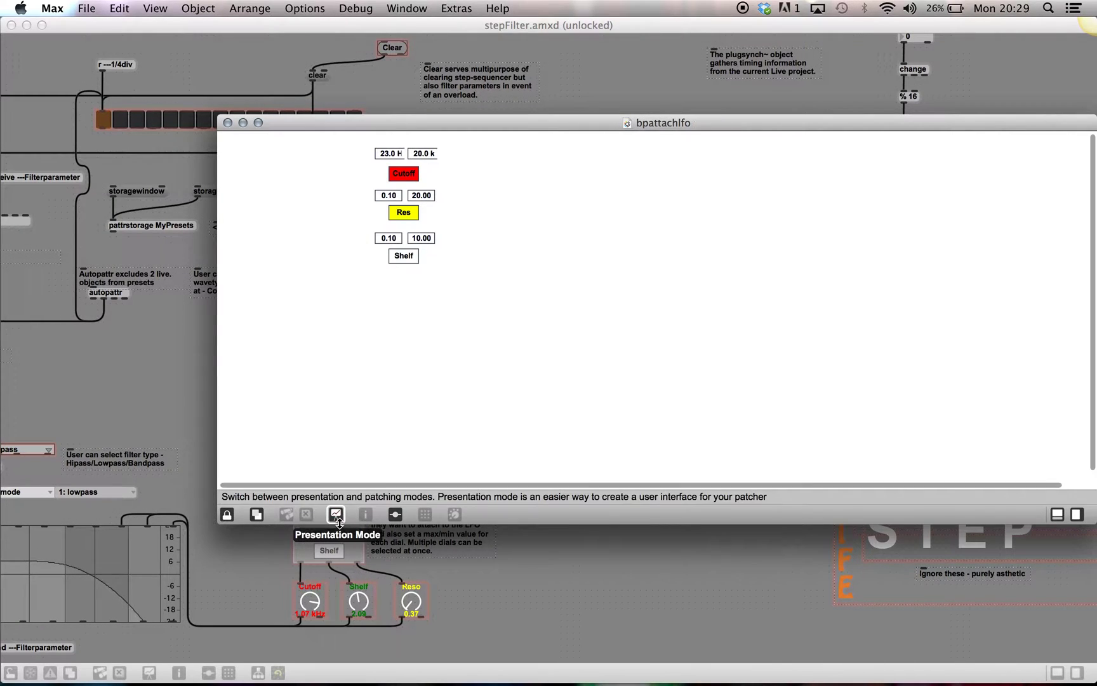
left_click(335, 514)
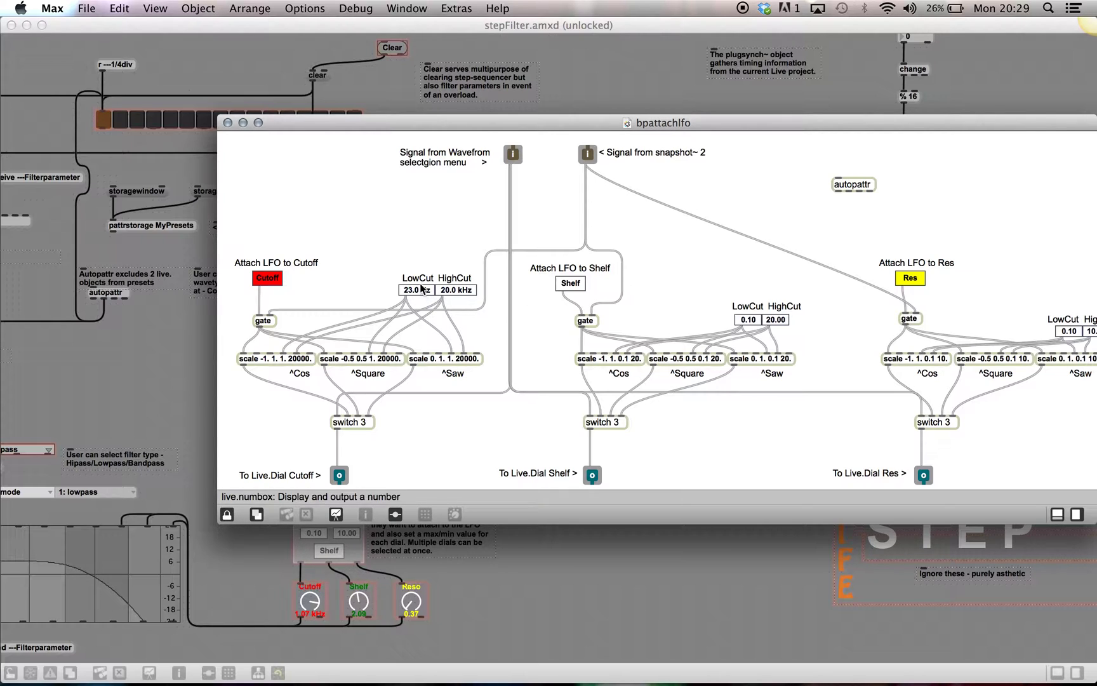
- Set the Cutoff LowCut value to 40 Hz in the bpattachlfo patch and close its window
left_click_drag(411, 297, 412, 292)
left_click_drag(411, 290, 407, 355)
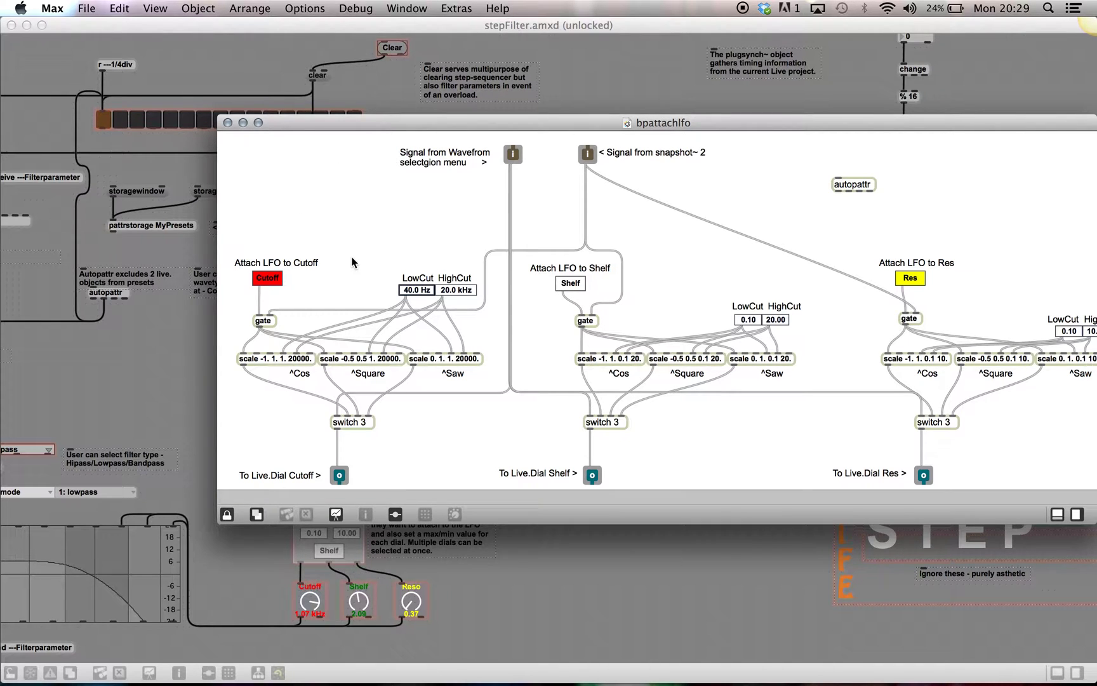
left_click(227, 123)
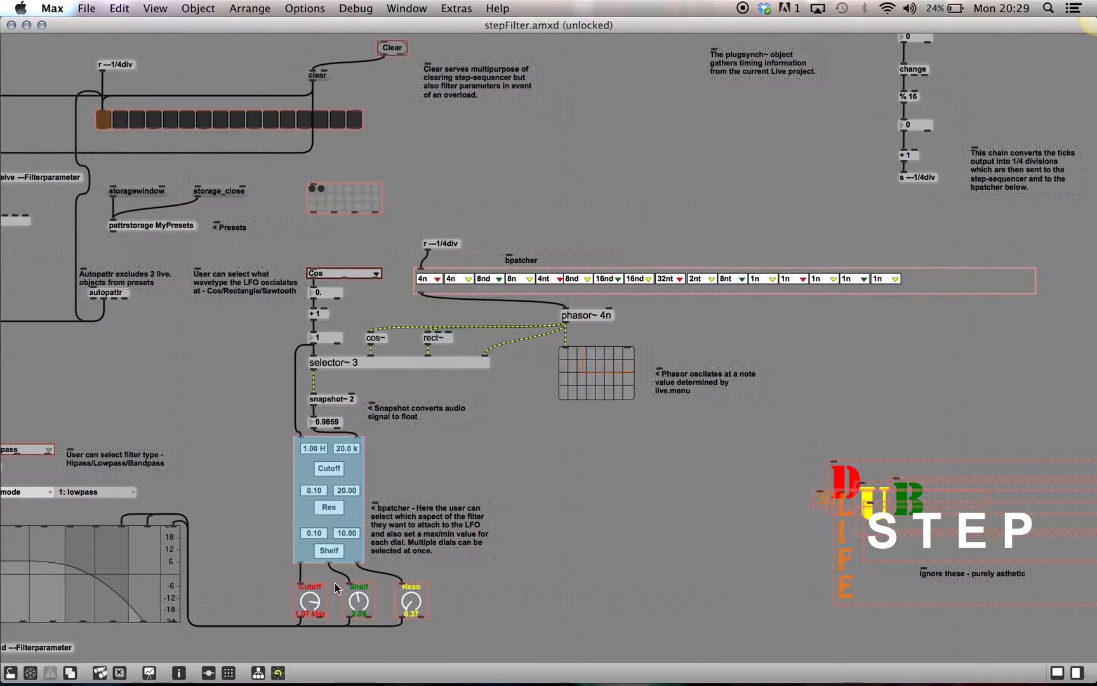
- With the patch locked, try attaching the LFO to Cutoff, Res and Shelf, detach all three, and unlock the patch
left_click(9, 673)
left_click(329, 468)
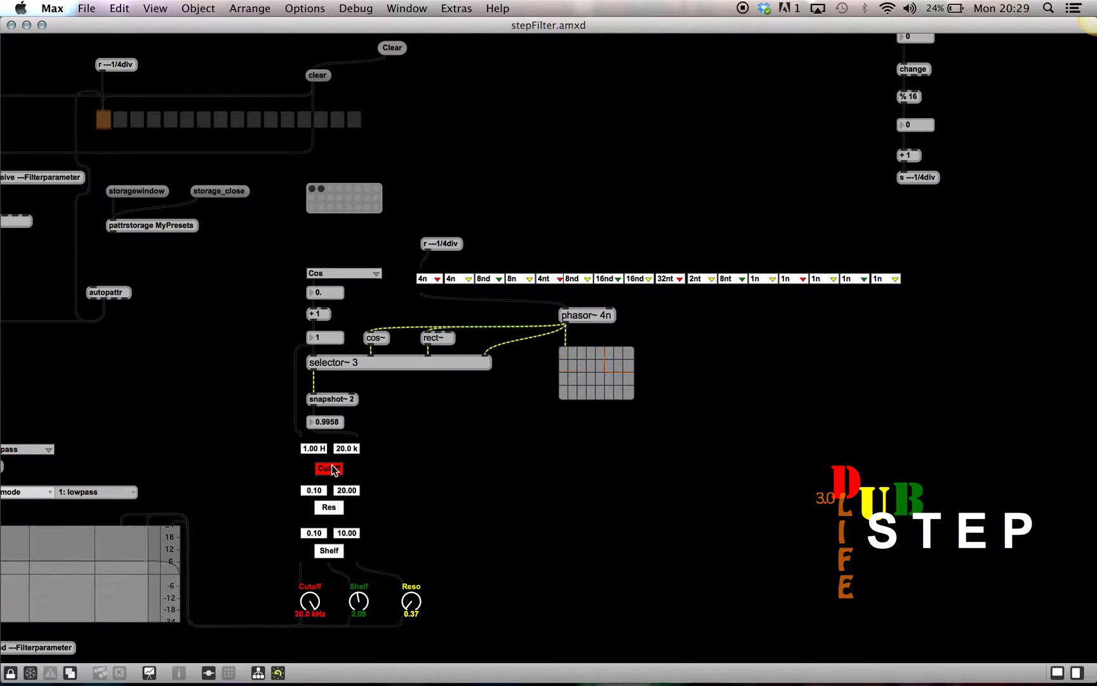
left_click(327, 507)
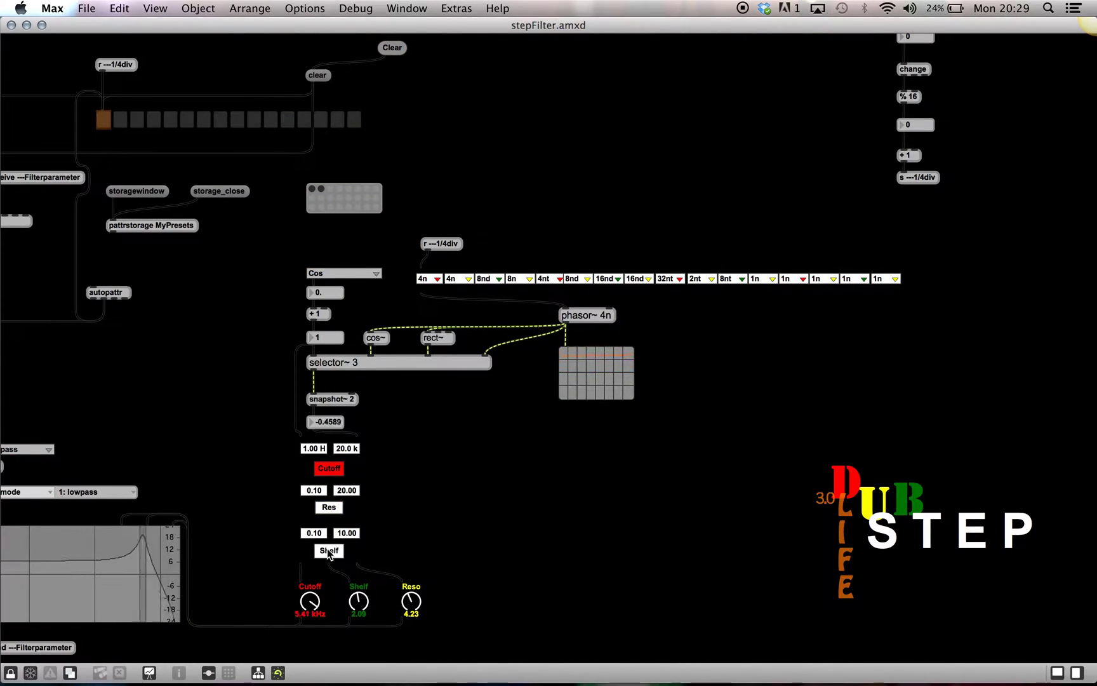
left_click(327, 550)
left_click(330, 507)
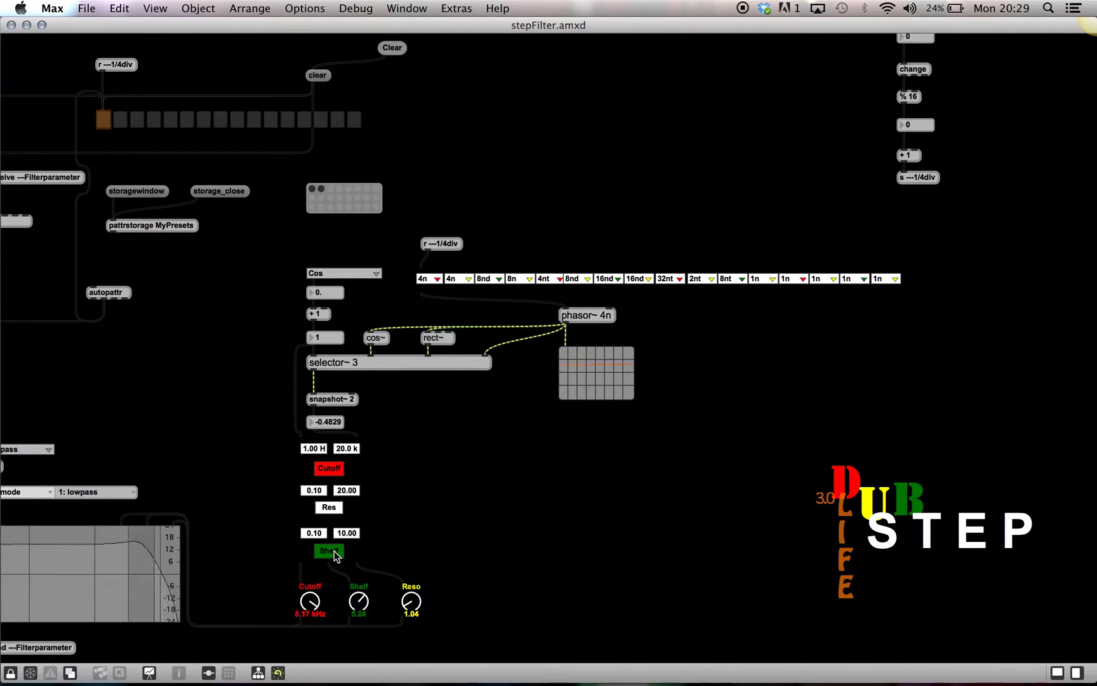
left_click(328, 550)
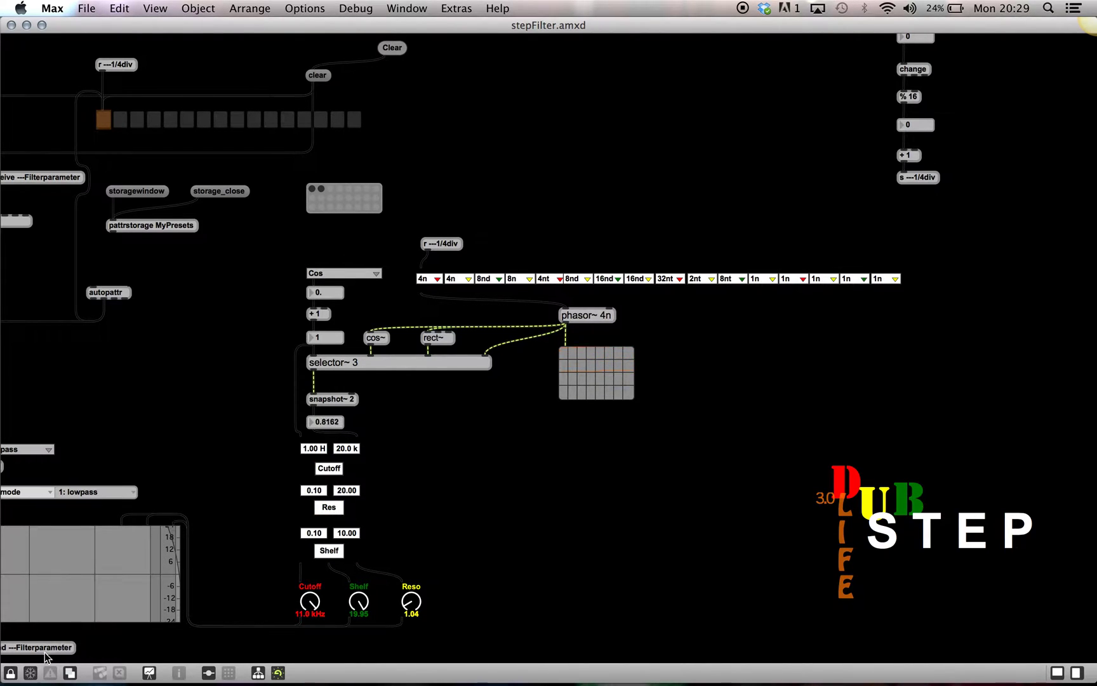
left_click(10, 673)
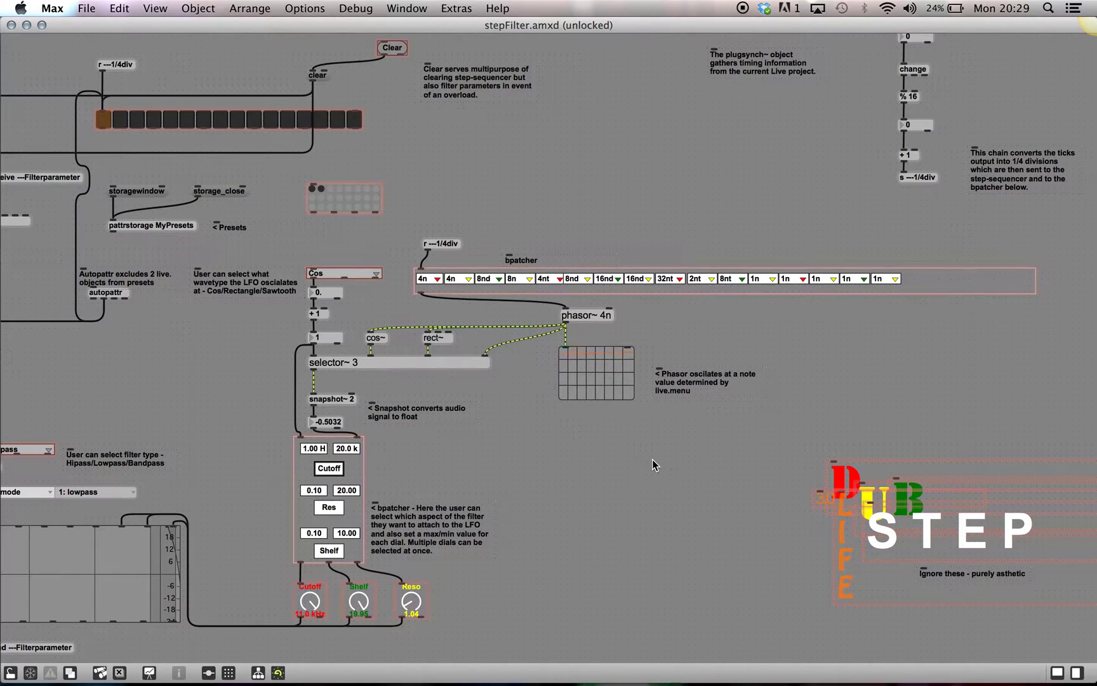
- Lock the stepFilter patch, switch it back to presentation mode, and close its window
scroll(652, 459, "left", 8)
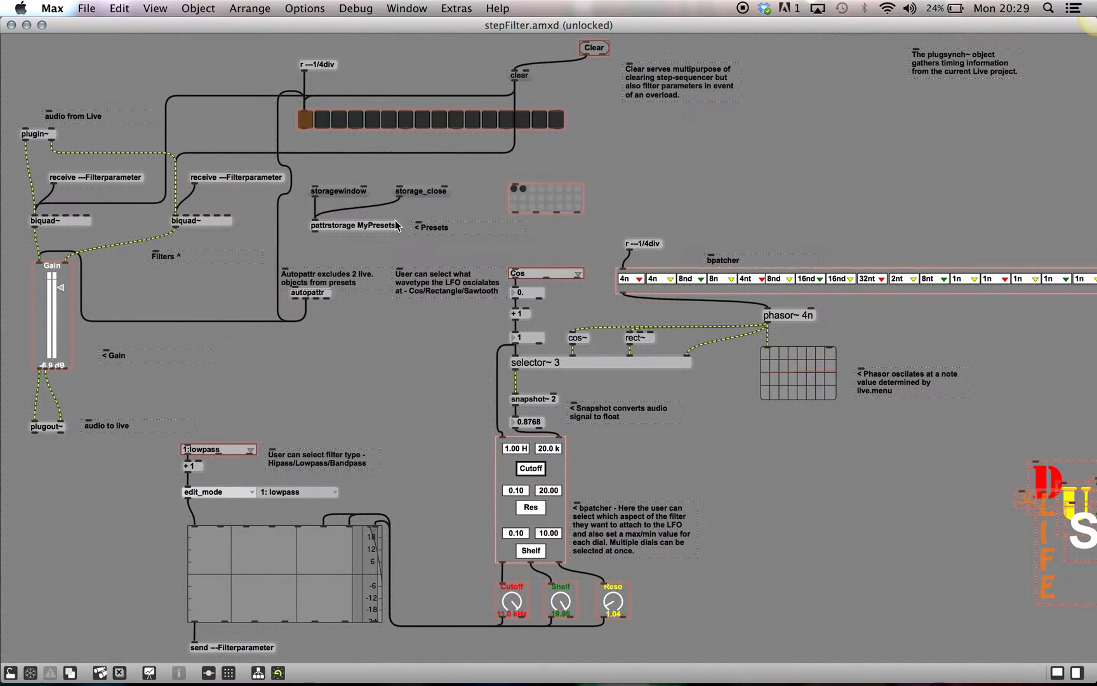
scroll(254, 405, "up", 9)
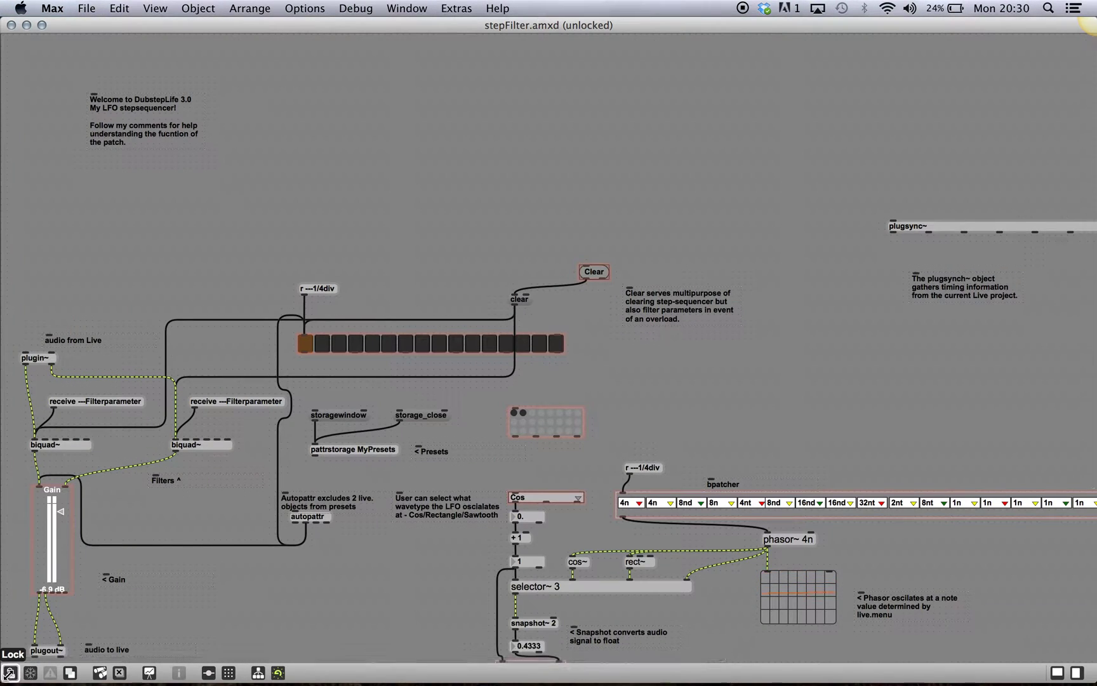
key("super+e")
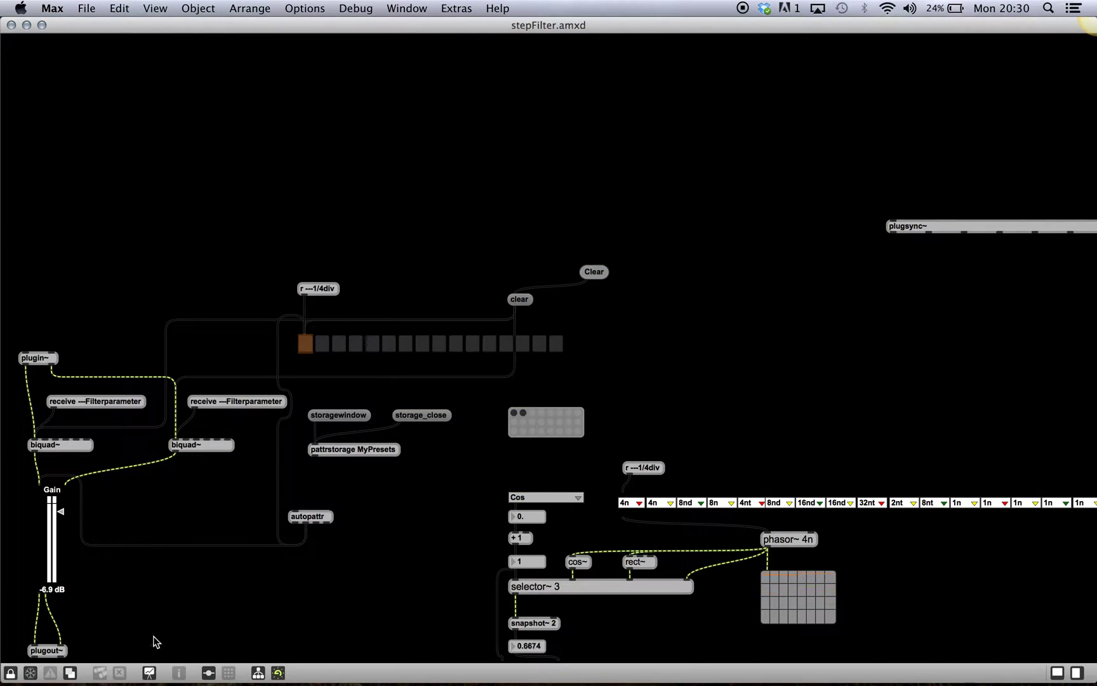
left_click(149, 673)
left_click(11, 25)
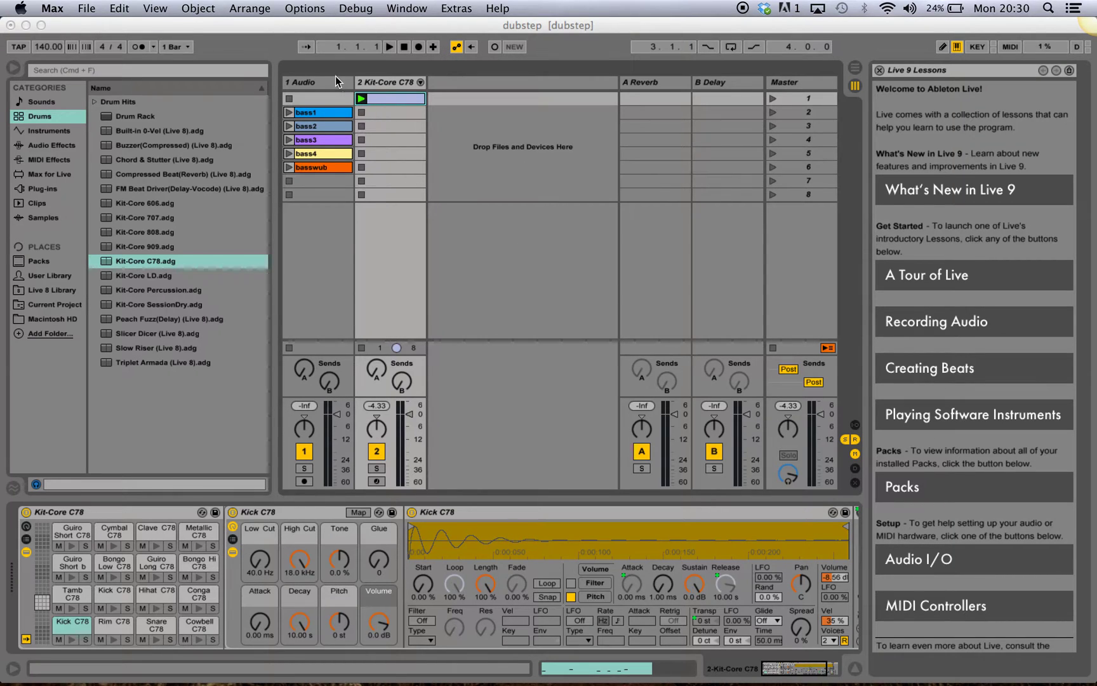
- In Ableton Live, show the stepFilter device on the 1 Audio track and play the basswub clip
left_click(334, 81)
left_click(340, 97)
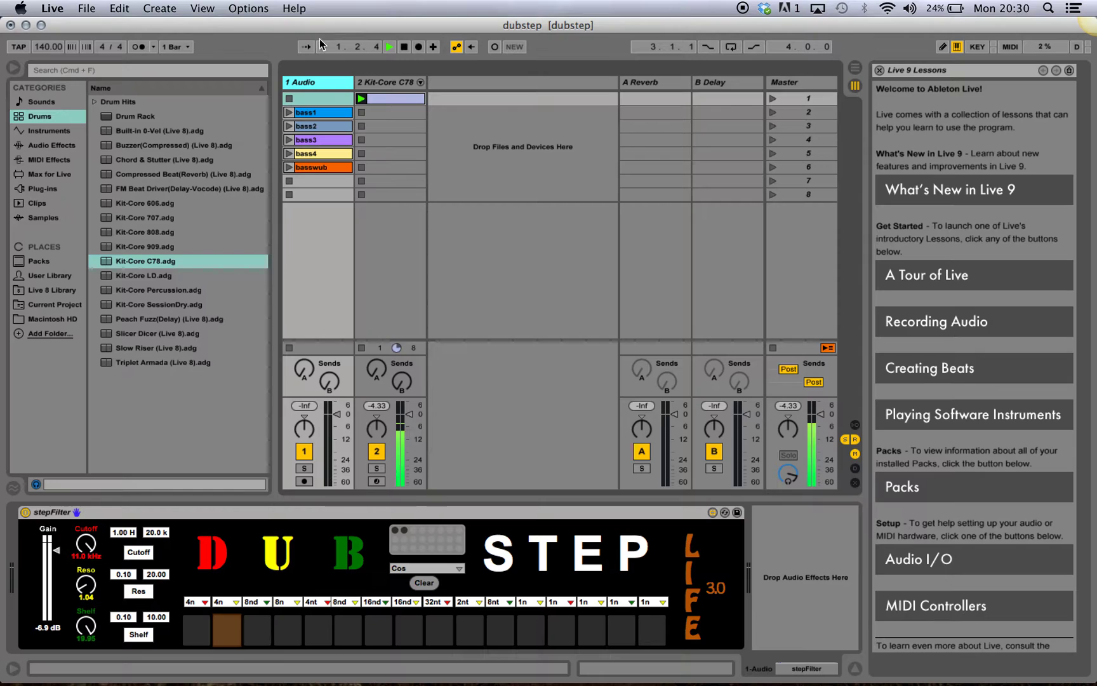
left_click(289, 168)
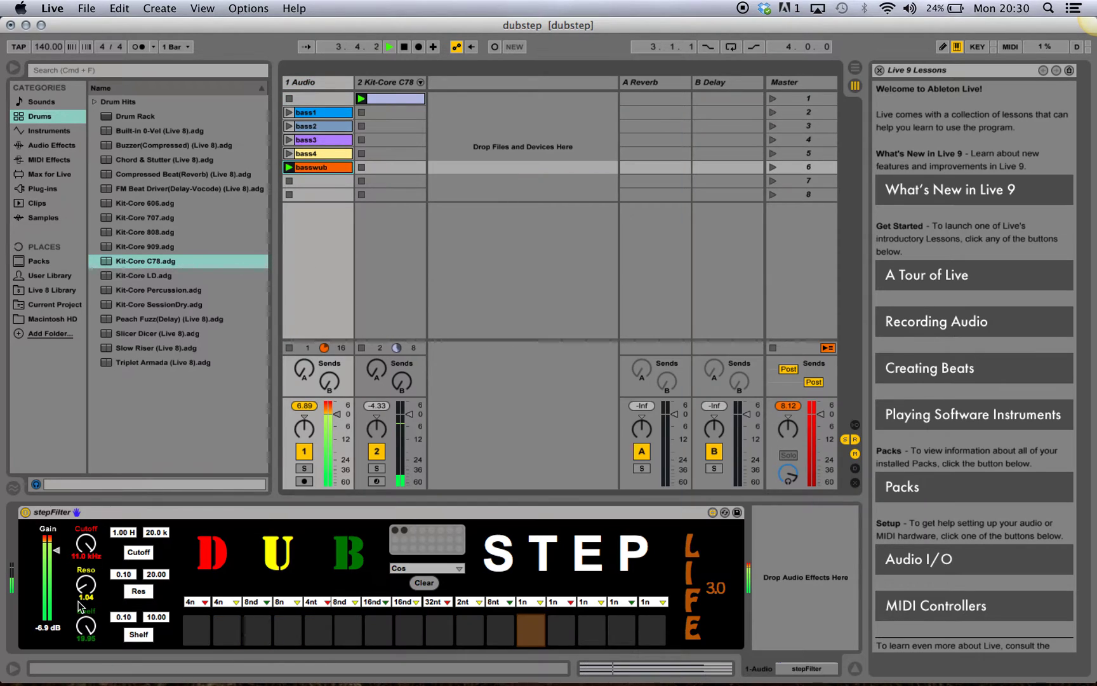
- Attach the LFO to Cutoff, recall the first preset, and set the Cutoff LFO minimum to 158 Hz
left_click(137, 548)
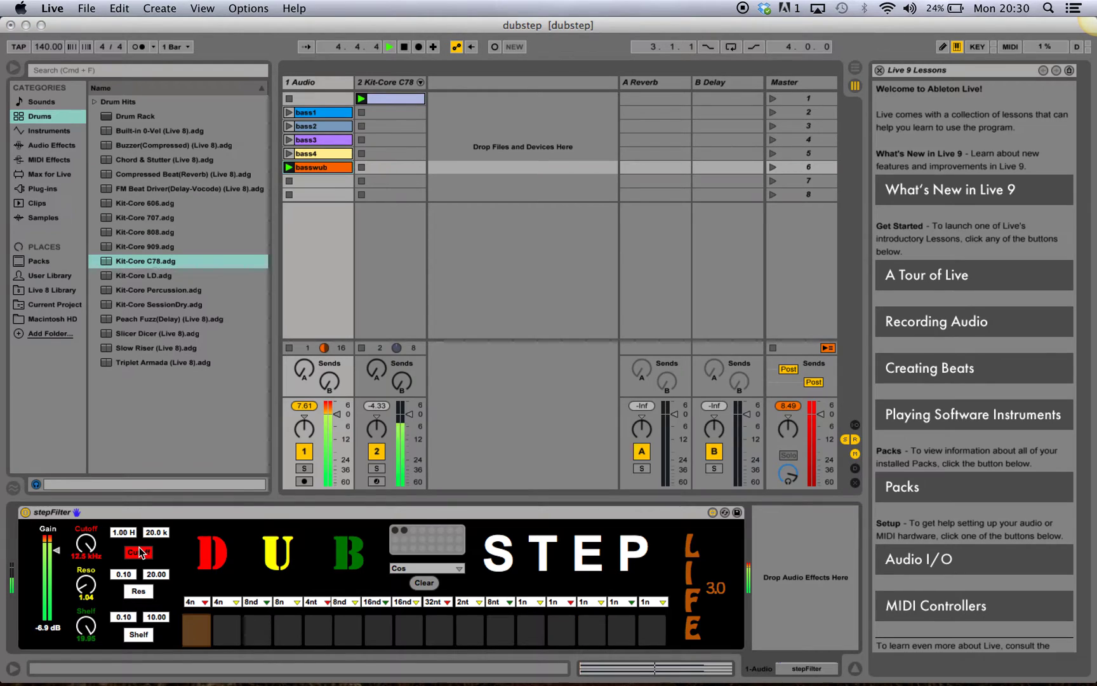
left_click(420, 569)
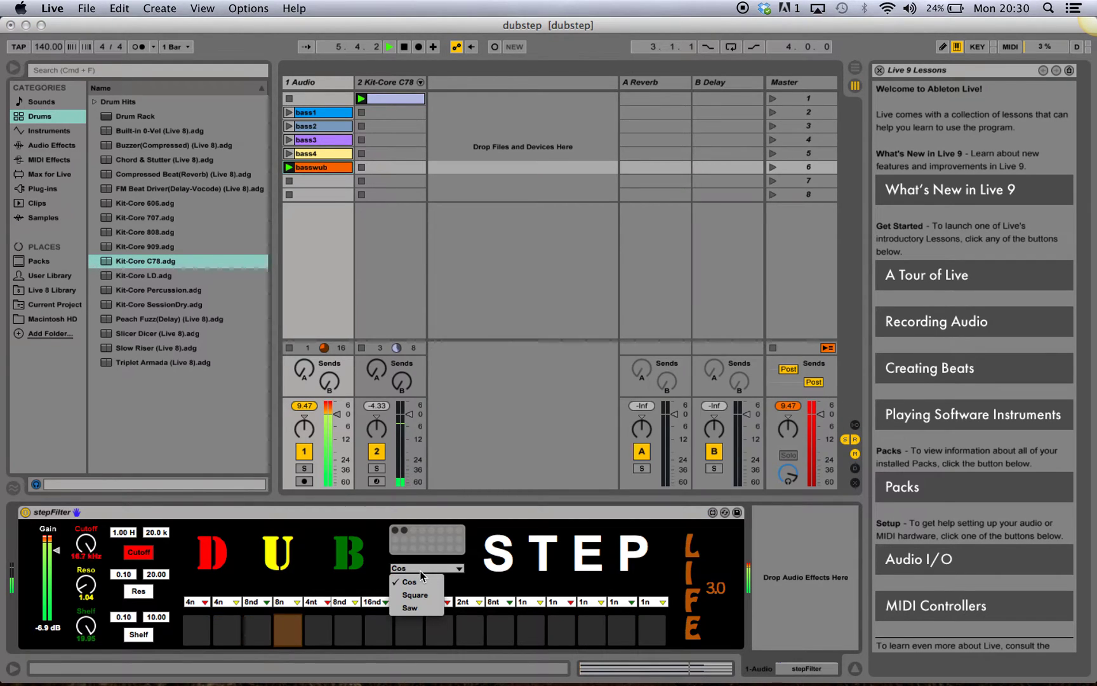
left_click(396, 539)
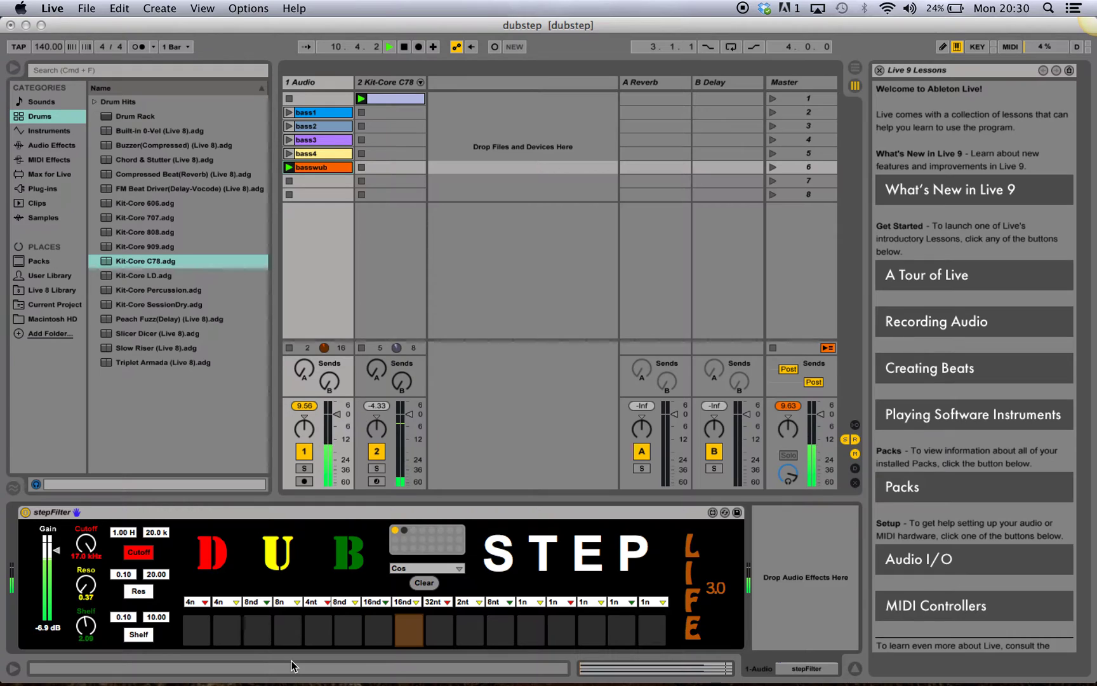
mouse_move(123, 532)
left_mouse_down()
mouse_move(123, 502)
mouse_move(123, 535)
left_mouse_up()
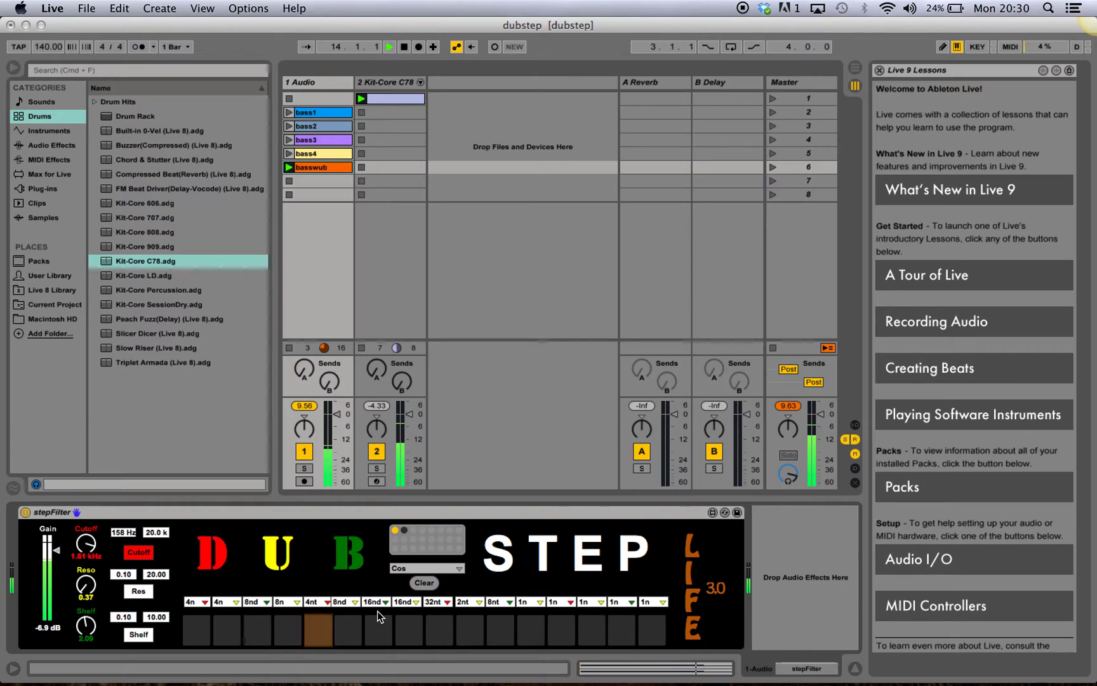
- Attach the LFO to Shelf and lower the device's gain to about -20 dB
left_click(145, 637)
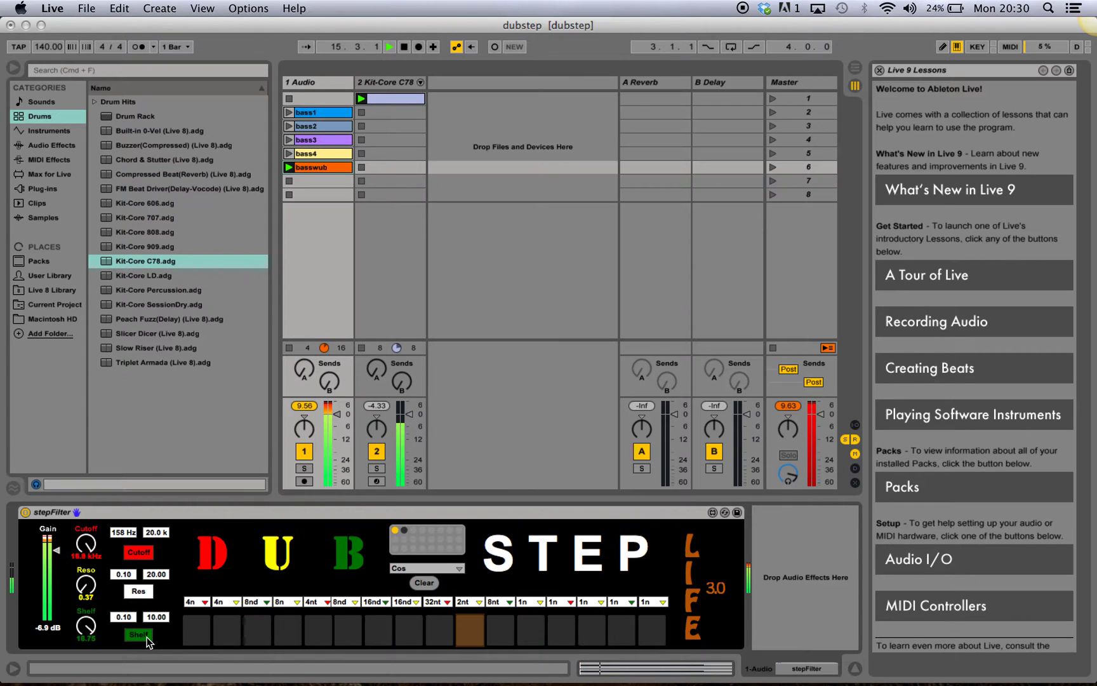
left_click_drag(76, 559, 76, 552)
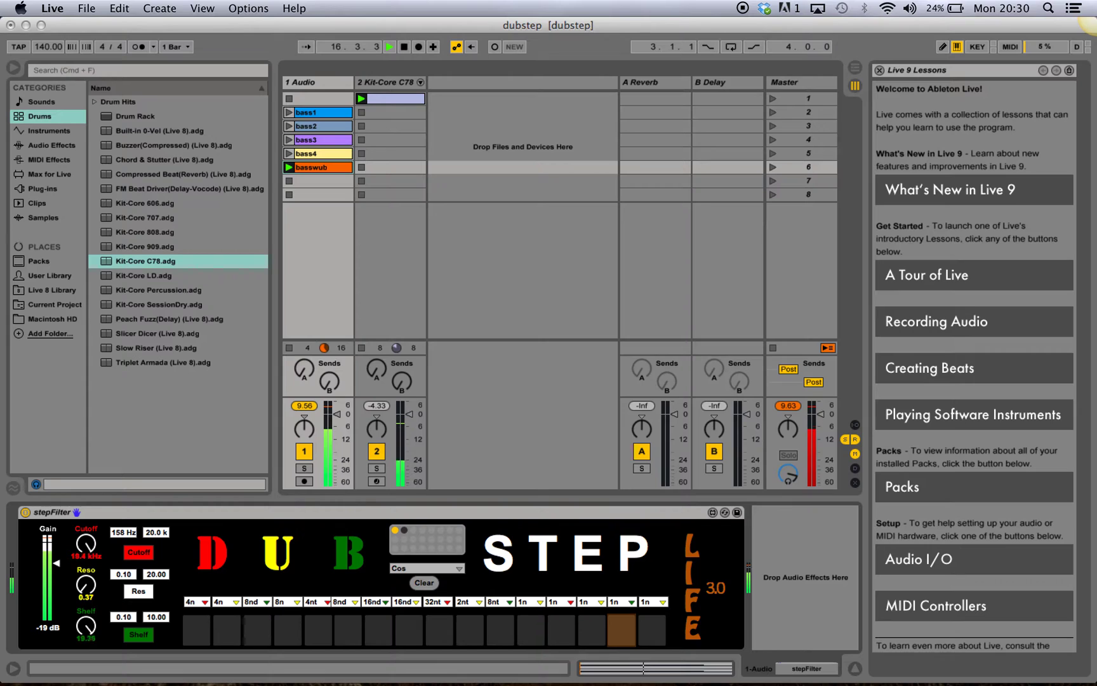
- Recall the second preset with the LFO attached to Shelf, and switch the LFO waveform to Square and then Cos
left_click(404, 529)
left_click(138, 635)
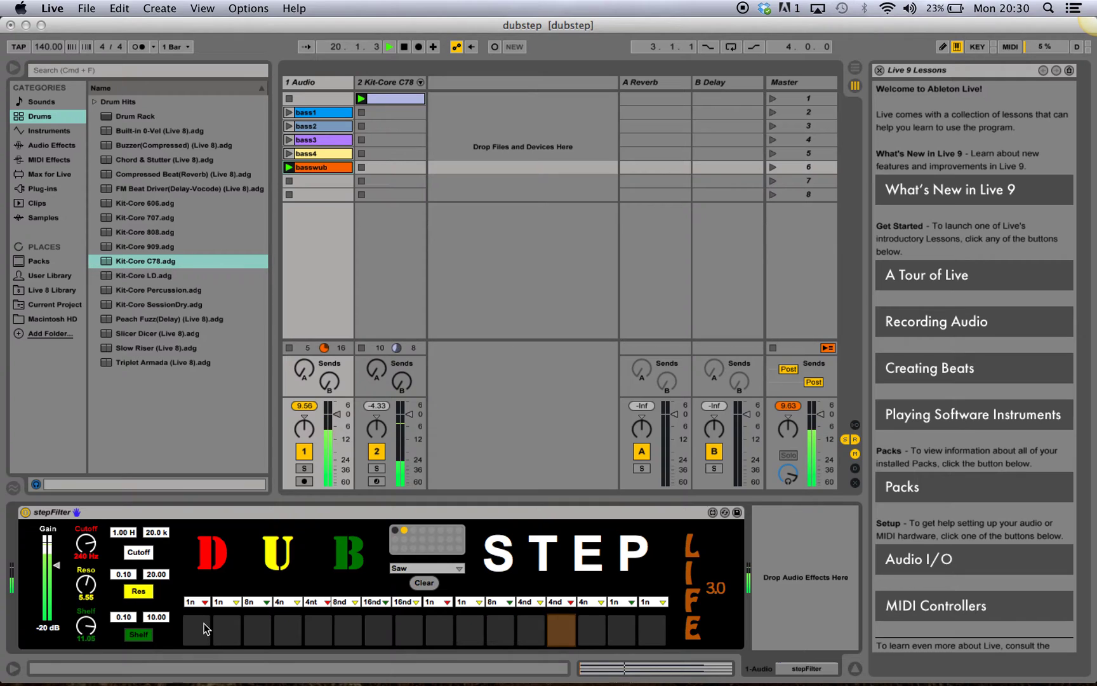
left_click(423, 568)
left_click(422, 591)
left_click(423, 568)
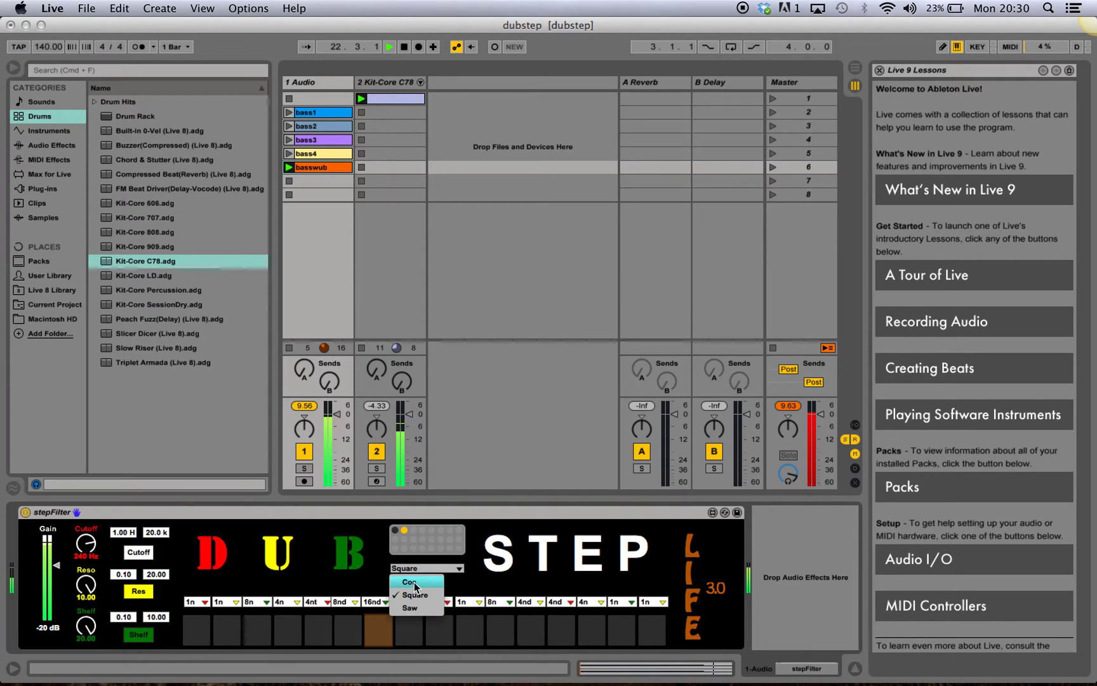
left_click(415, 583)
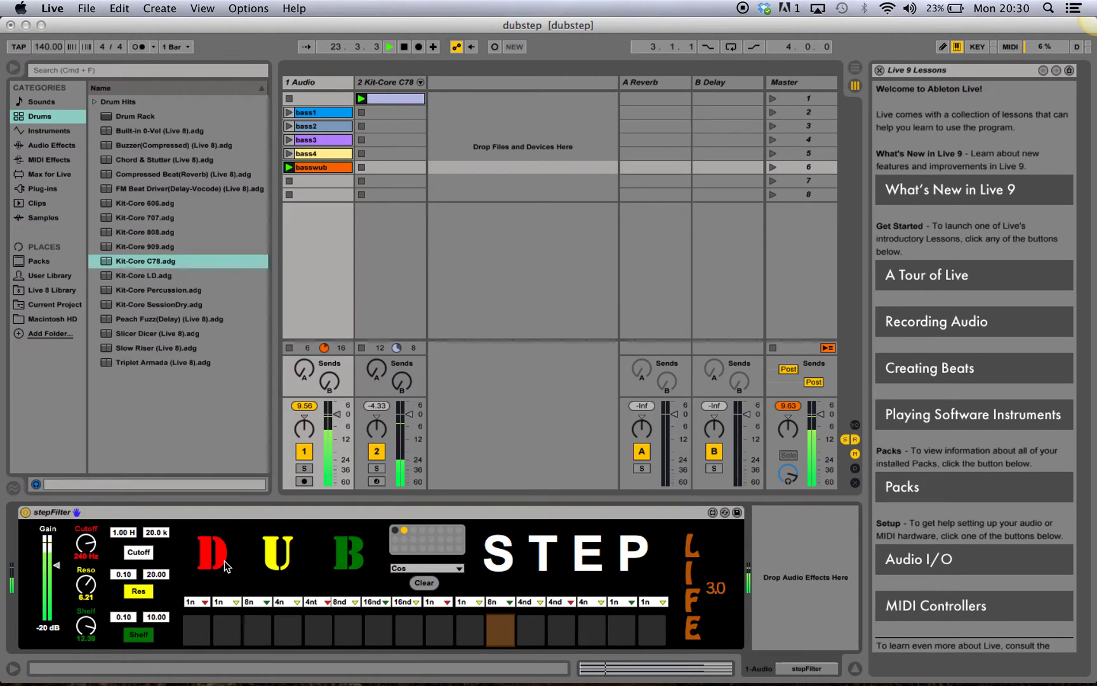
- Set the Cutoff dial to 638 Hz, and play the bass2 clip before stopping playback
left_click(87, 561)
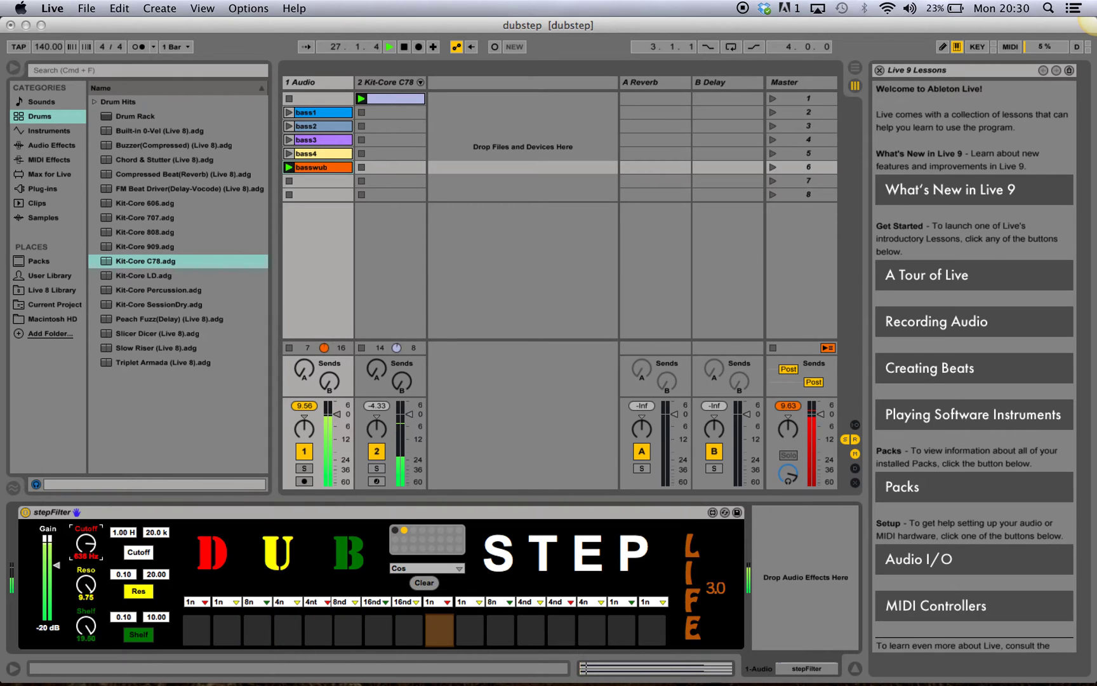
left_click(288, 125)
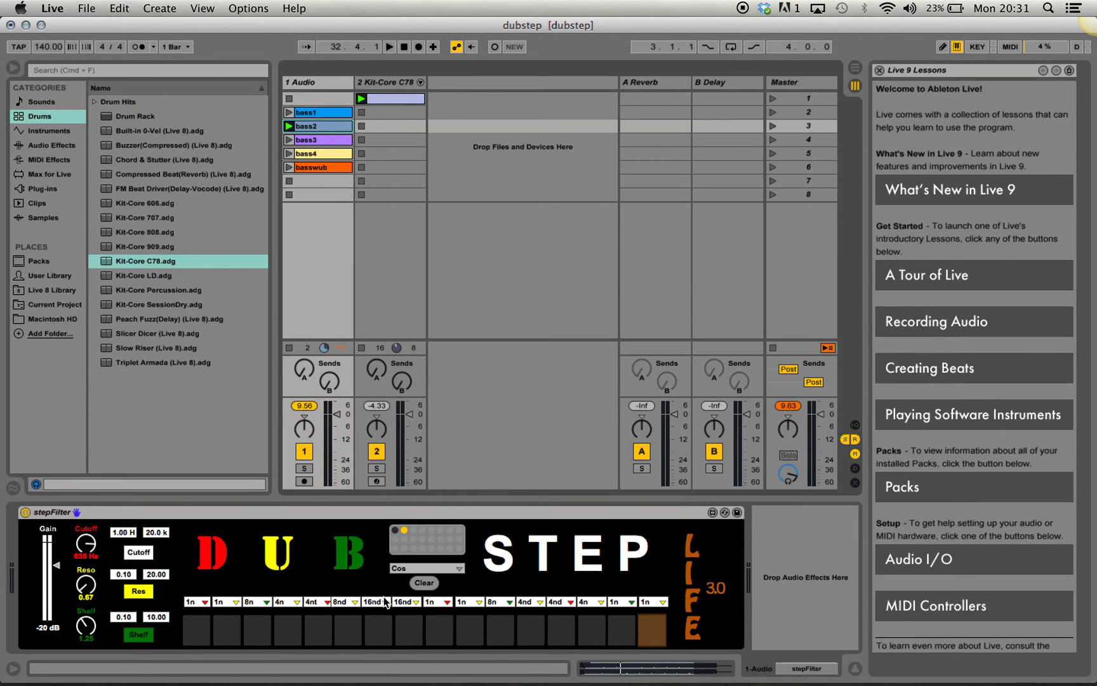
left_click(405, 47)
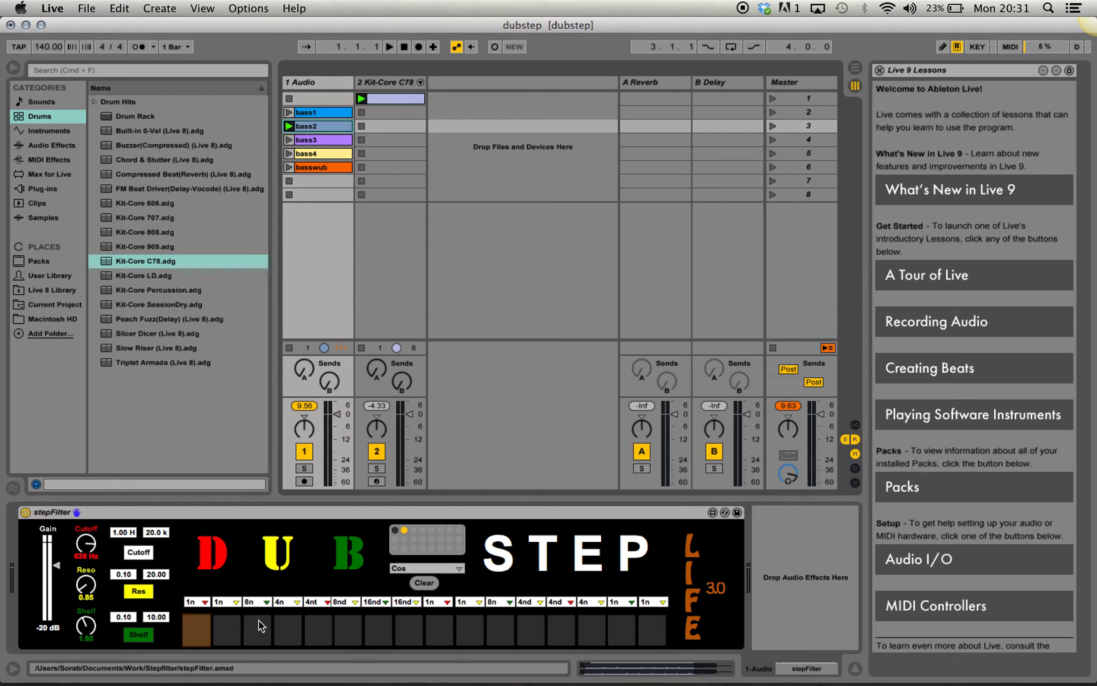
- Set the note values of steps 3, 5 and 9 to 16nt, 8n and 16nt, and store and recall them as the third preset
left_click(257, 601)
left_click(273, 537)
left_click(326, 603)
left_click(329, 488)
left_click(445, 602)
left_click(447, 548)
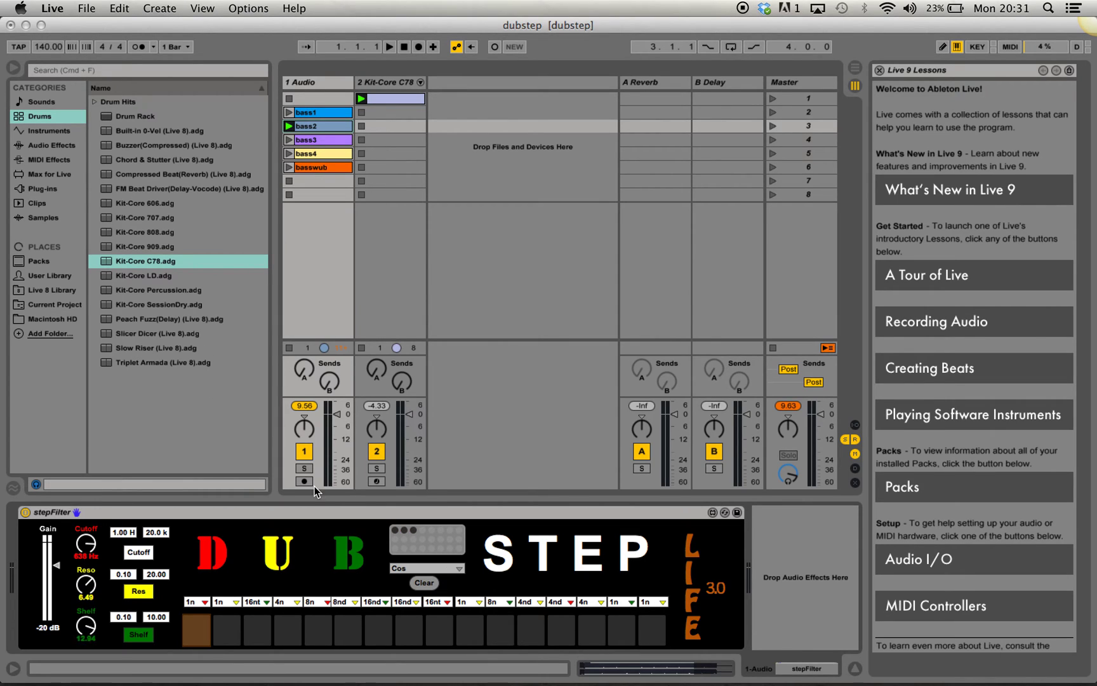
left_click(413, 529)
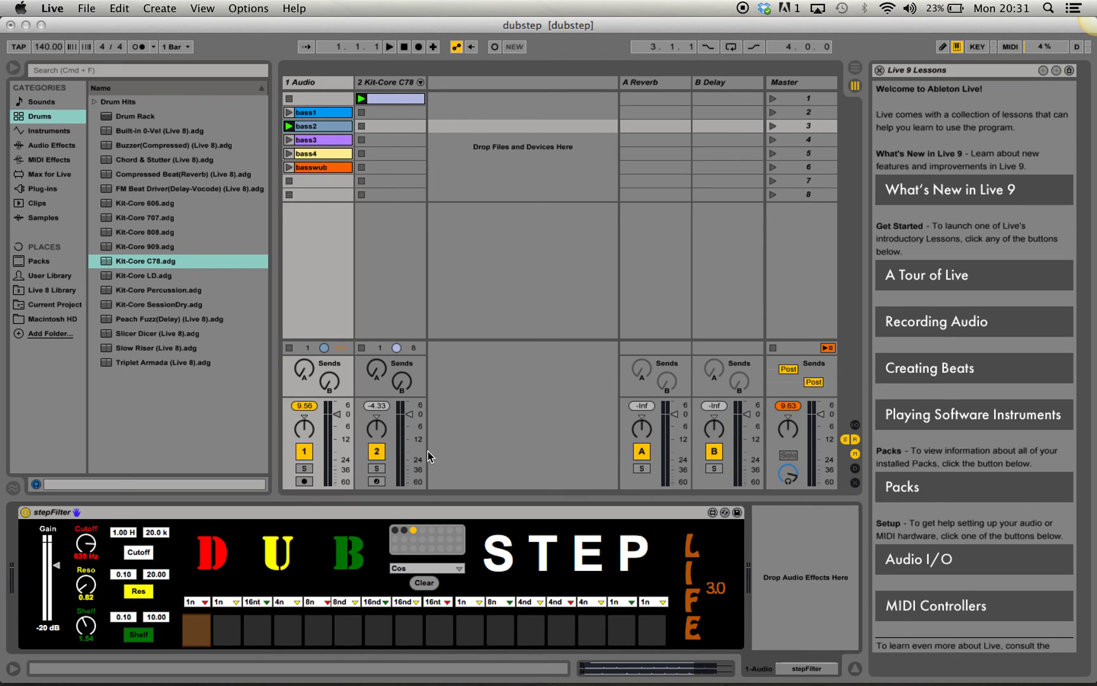